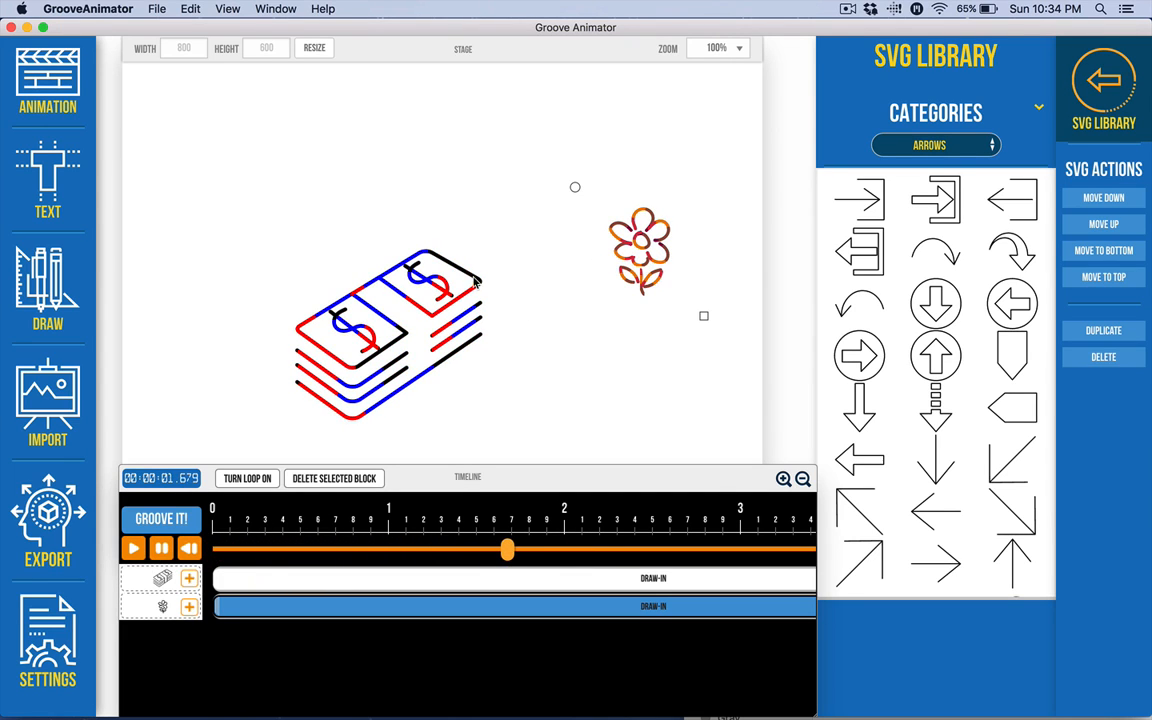
click(929, 145)
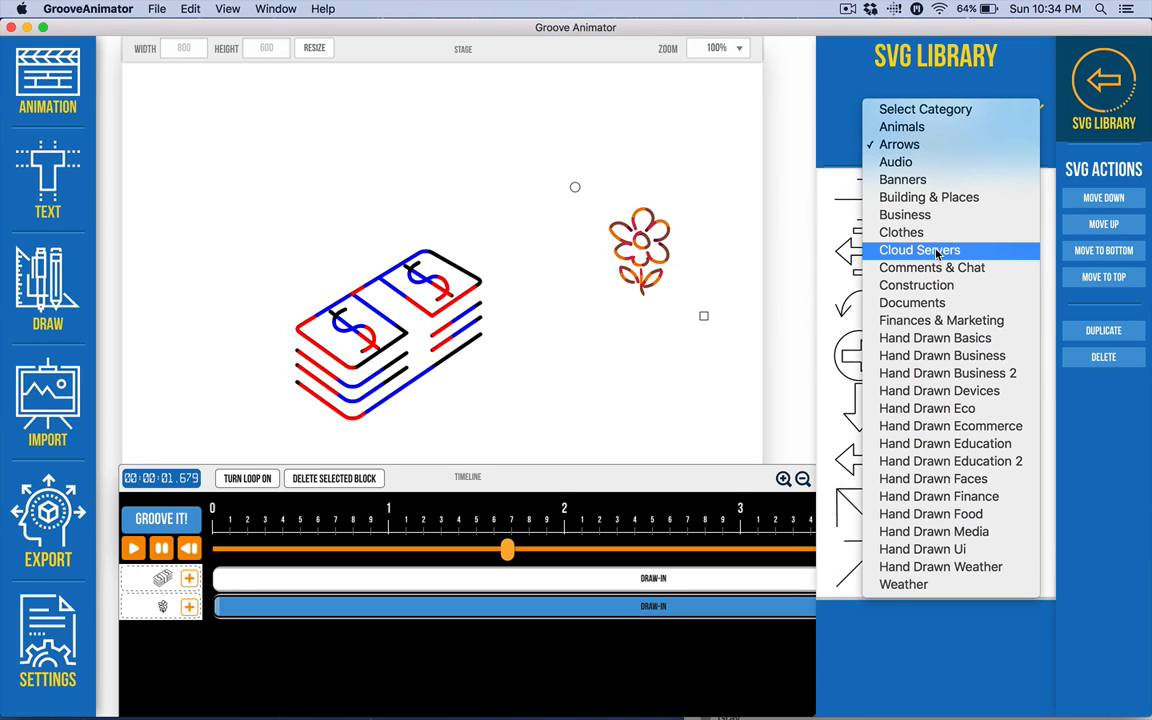
click(900, 146)
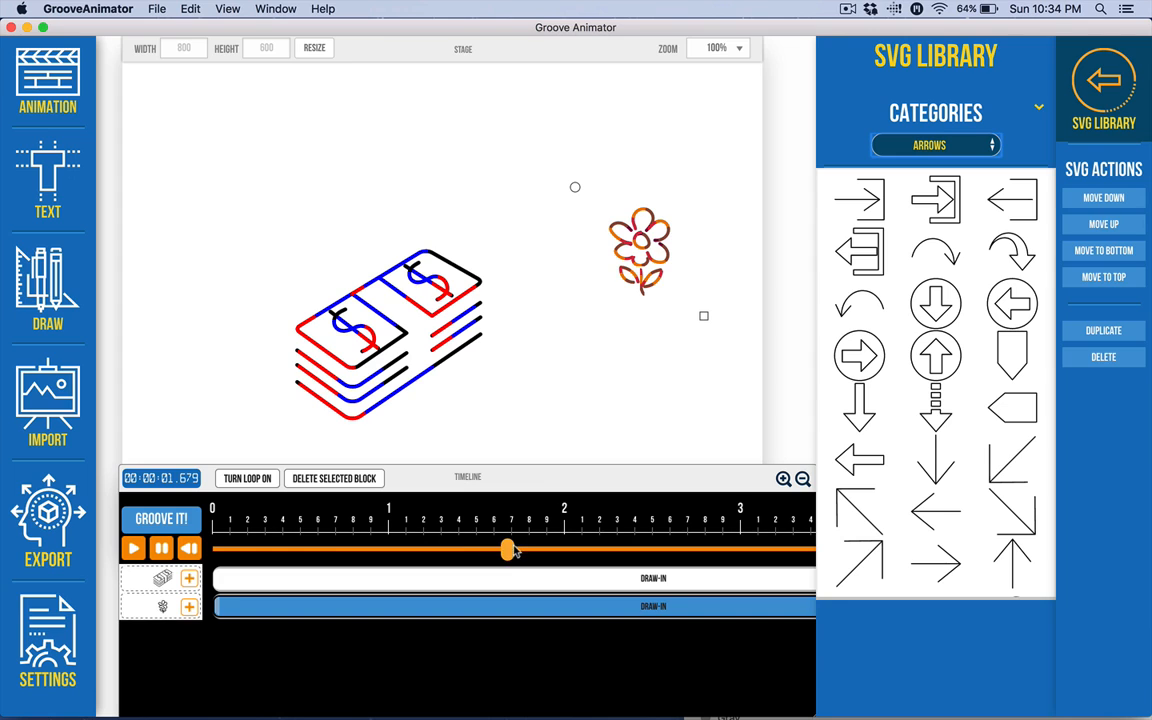
Shift the flower's draw-in block to start at about 1.09 s on the timeline and preview the animation
drag(508, 550, 291, 550)
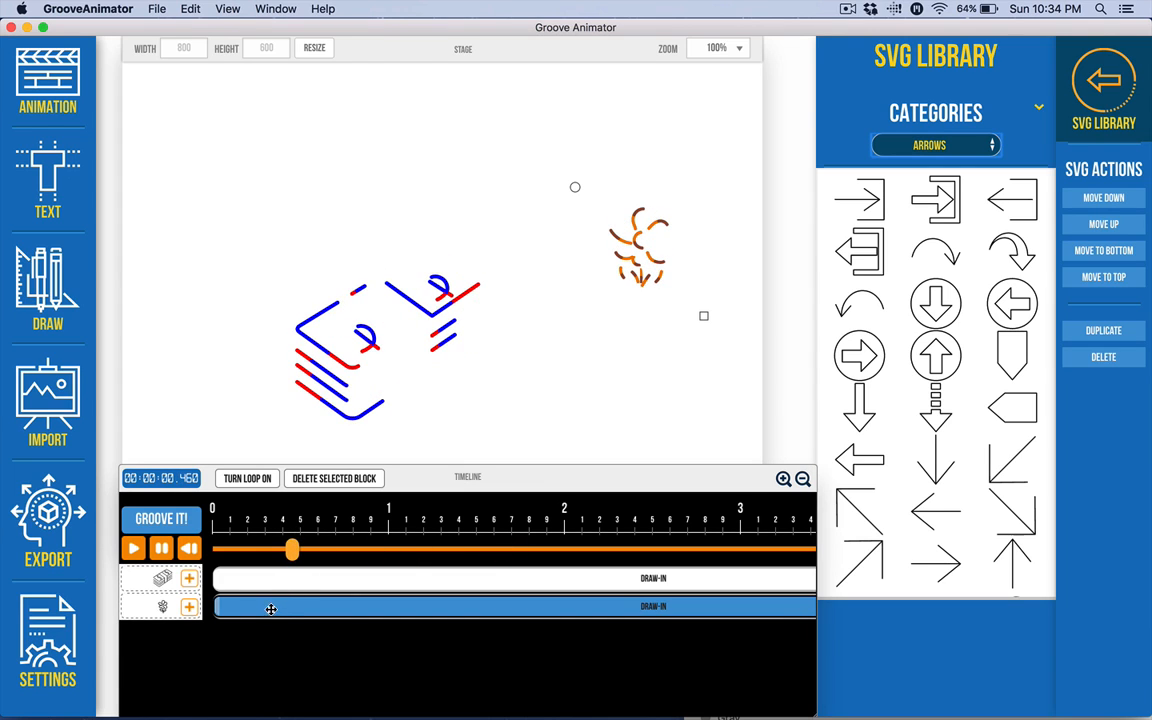
drag(270, 609, 461, 609)
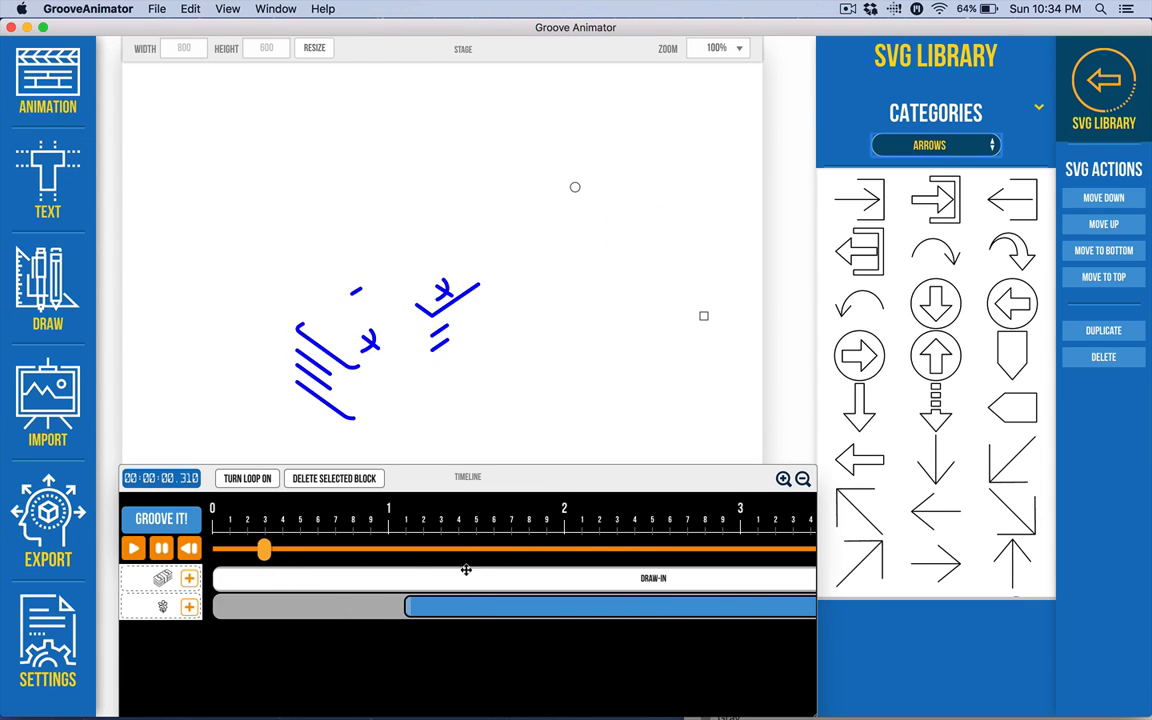
key(space)
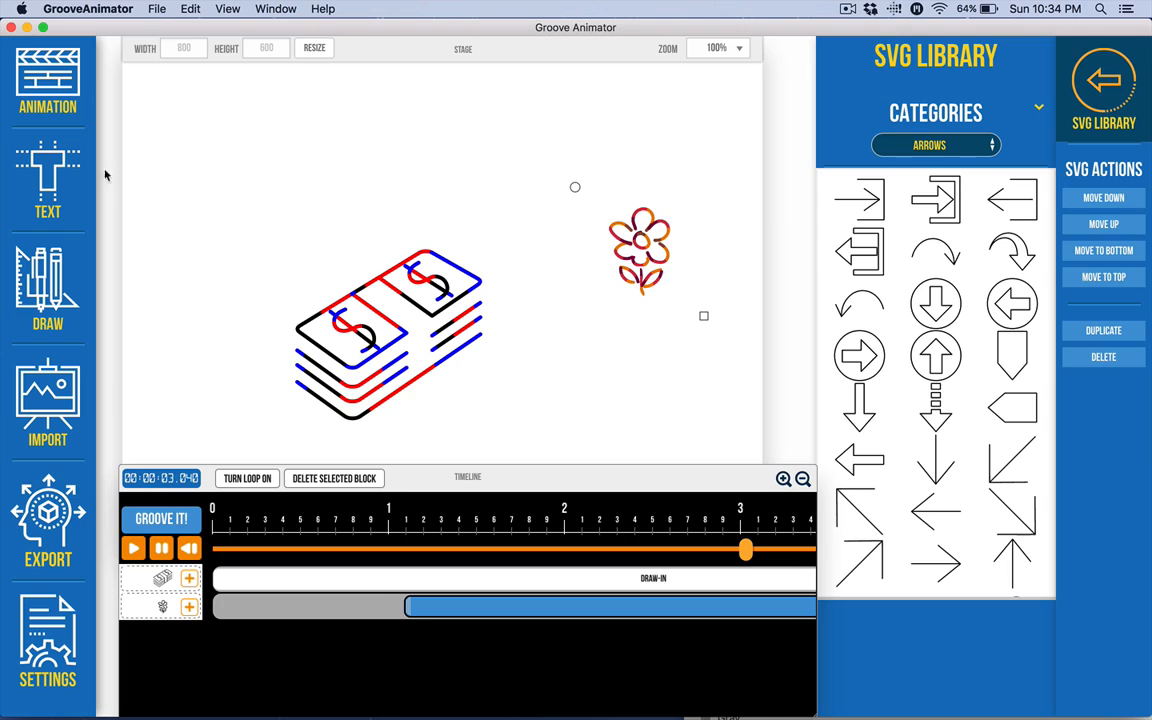
Select the money stack on the stage and look through its Aniblock animation settings
click(336, 270)
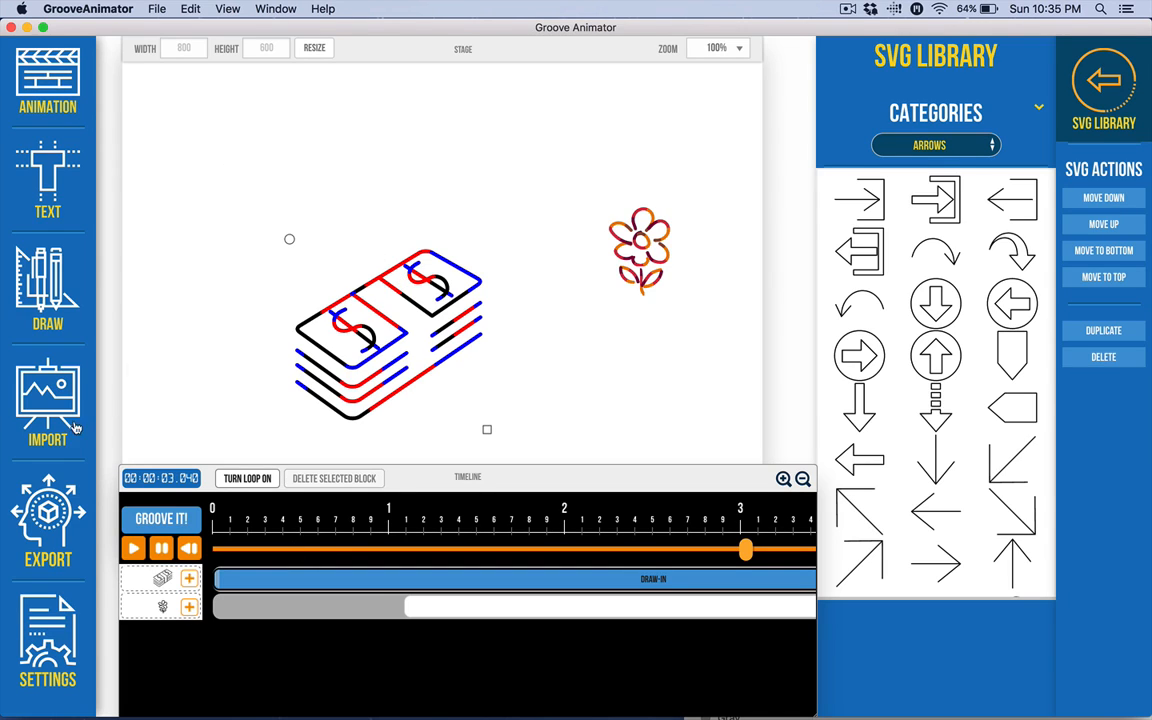
click(40, 85)
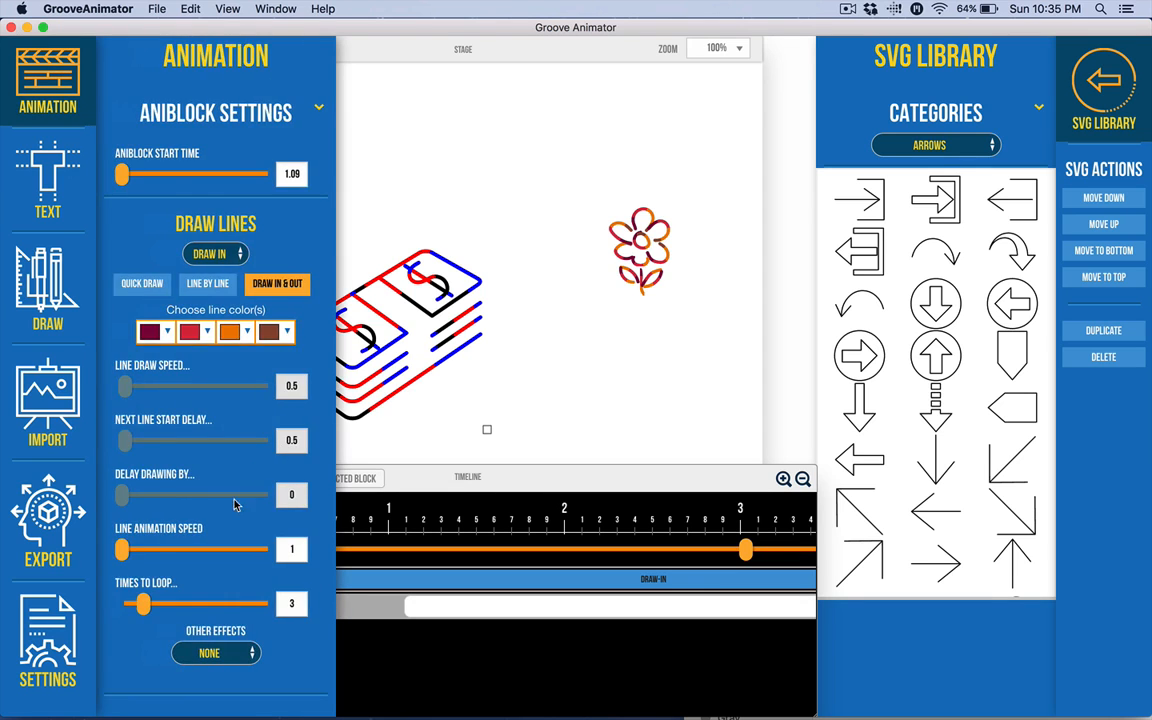
scroll(232, 507, down, 10)
scroll(229, 511, up, 10)
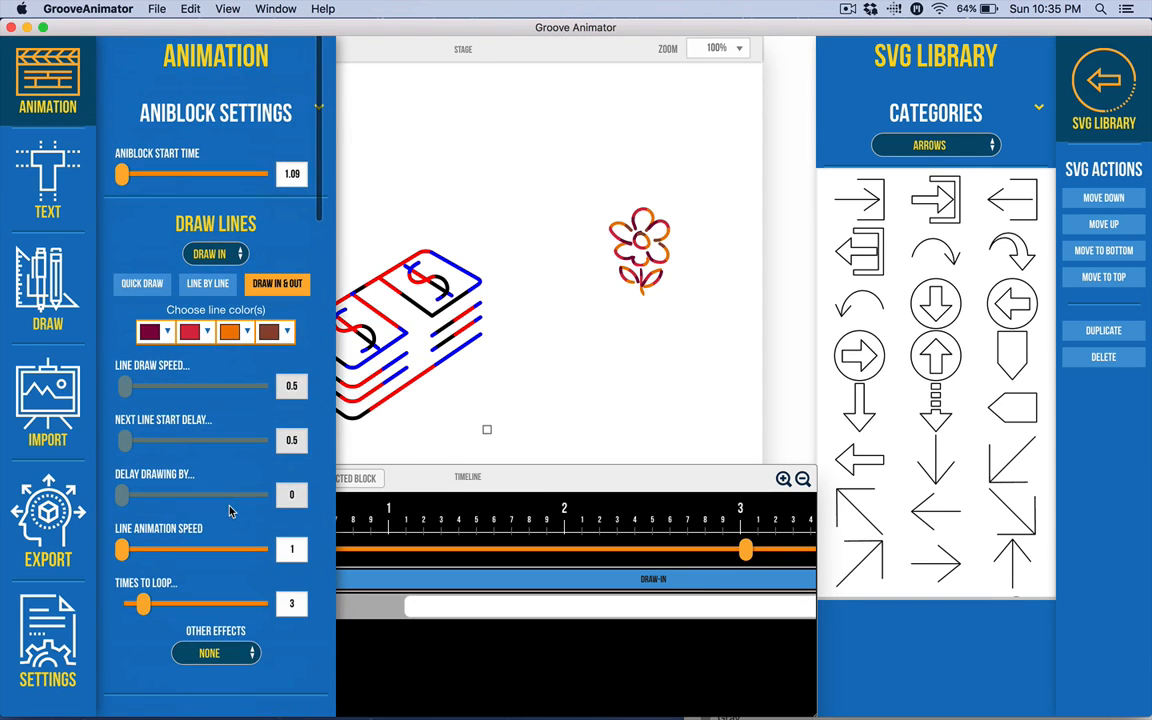
scroll(257, 492, down, 10)
scroll(257, 490, up, 10)
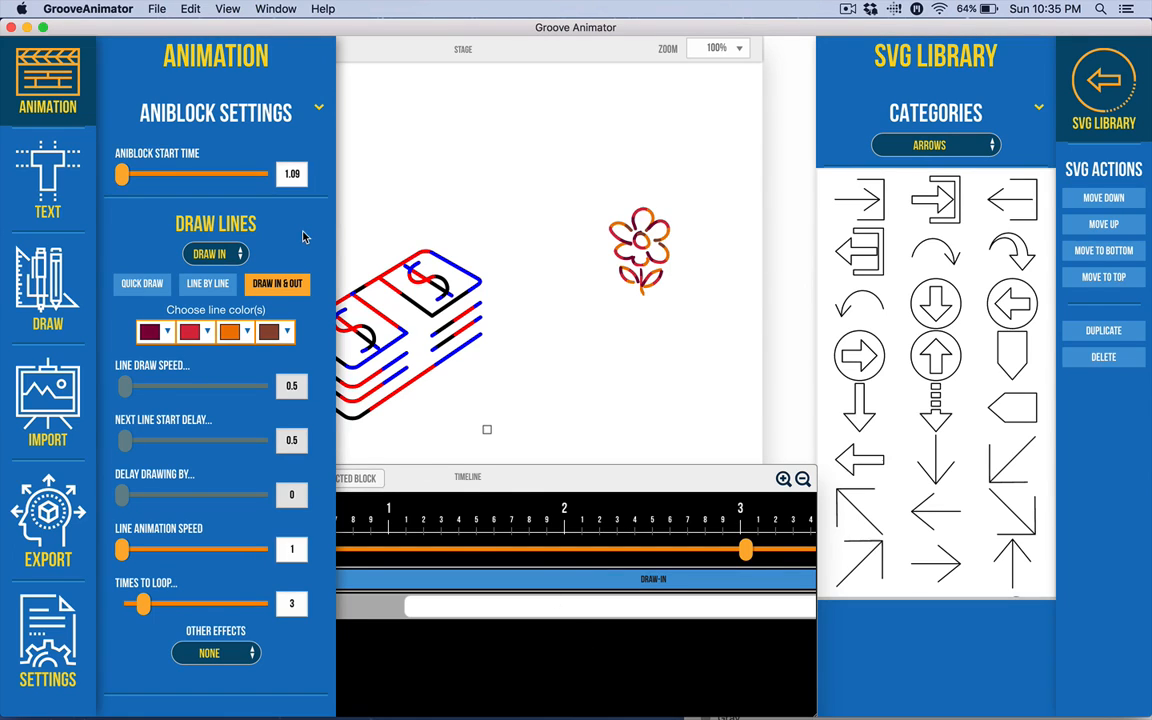
Try the Quick Draw and Line by Line drawing styles on the money stack, previewing the animation
click(143, 287)
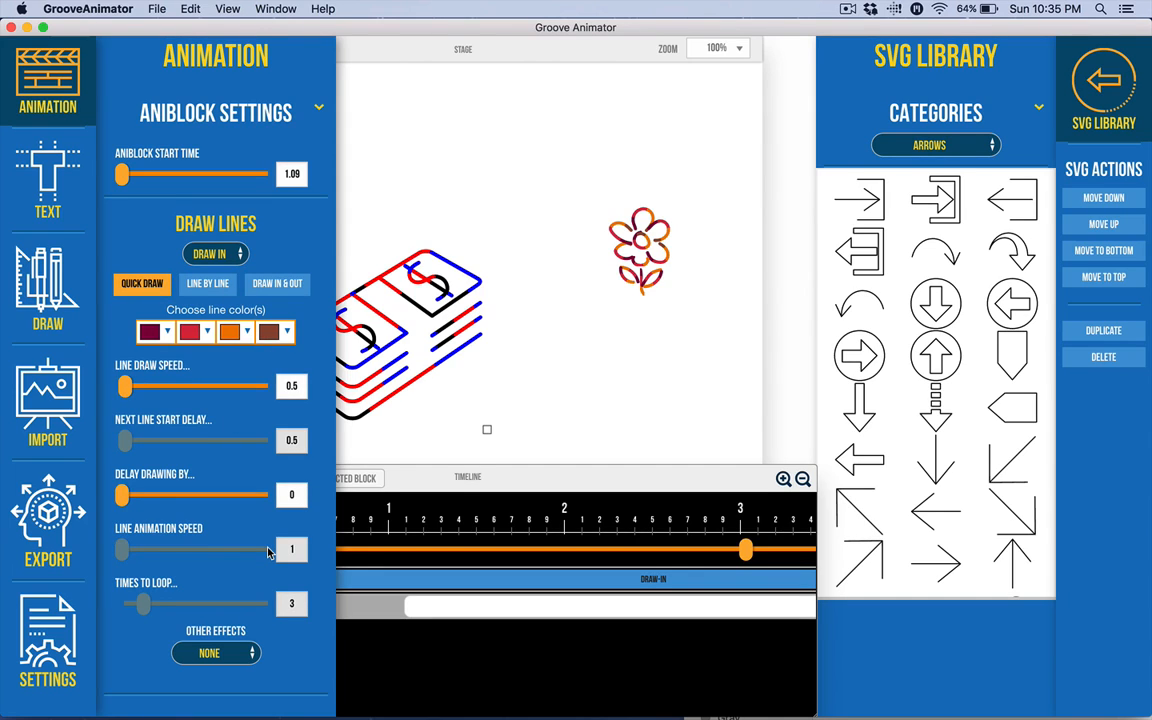
key(super+space)
key(Escape)
click(440, 337)
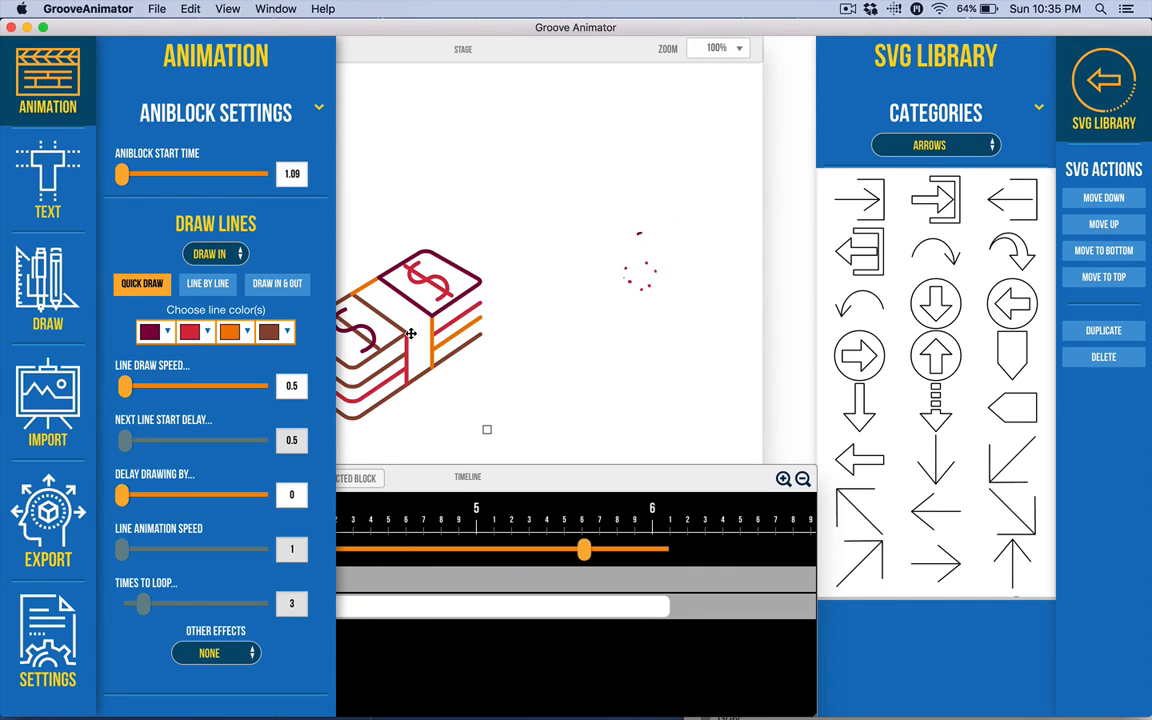
click(205, 285)
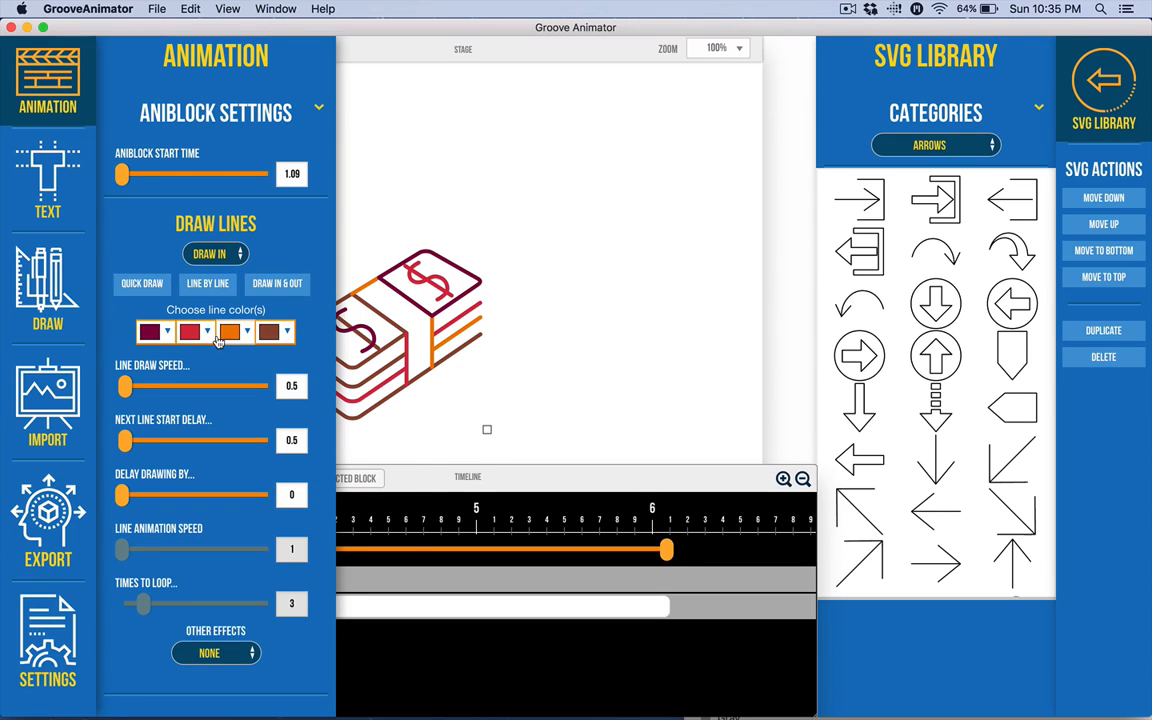
click(219, 287)
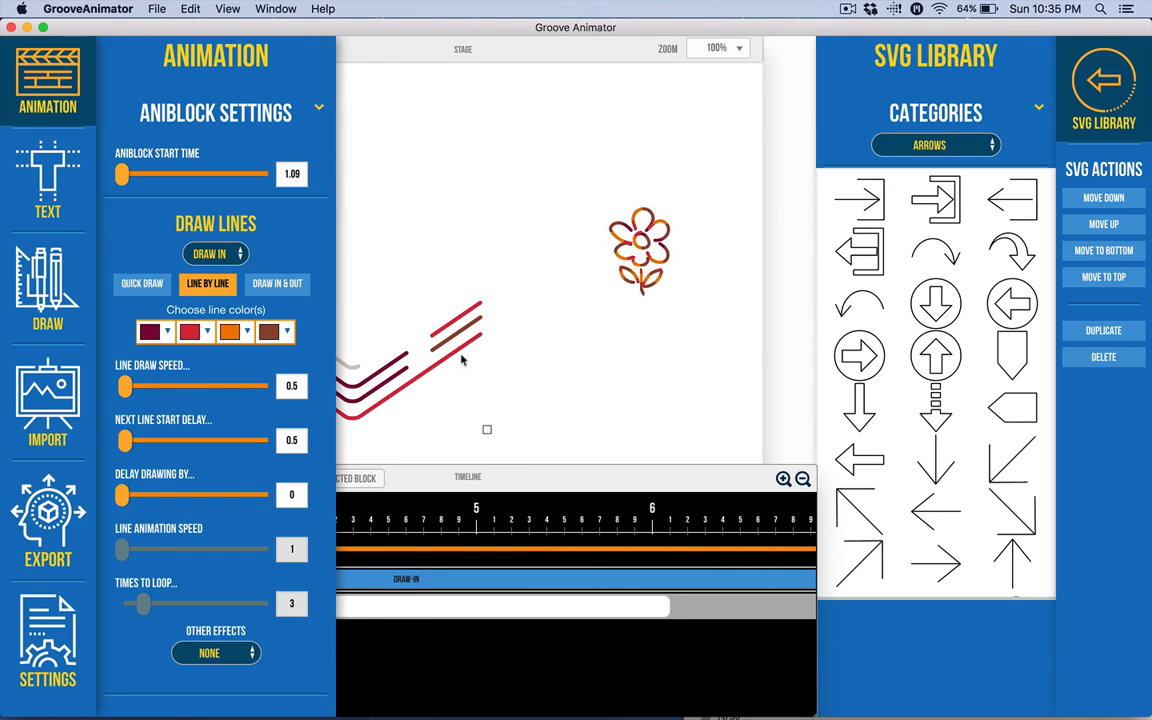
Move the stage sideways so the money stack clears the animation settings, and bring those settings back to the front
click(469, 51)
drag(366, 47, 496, 45)
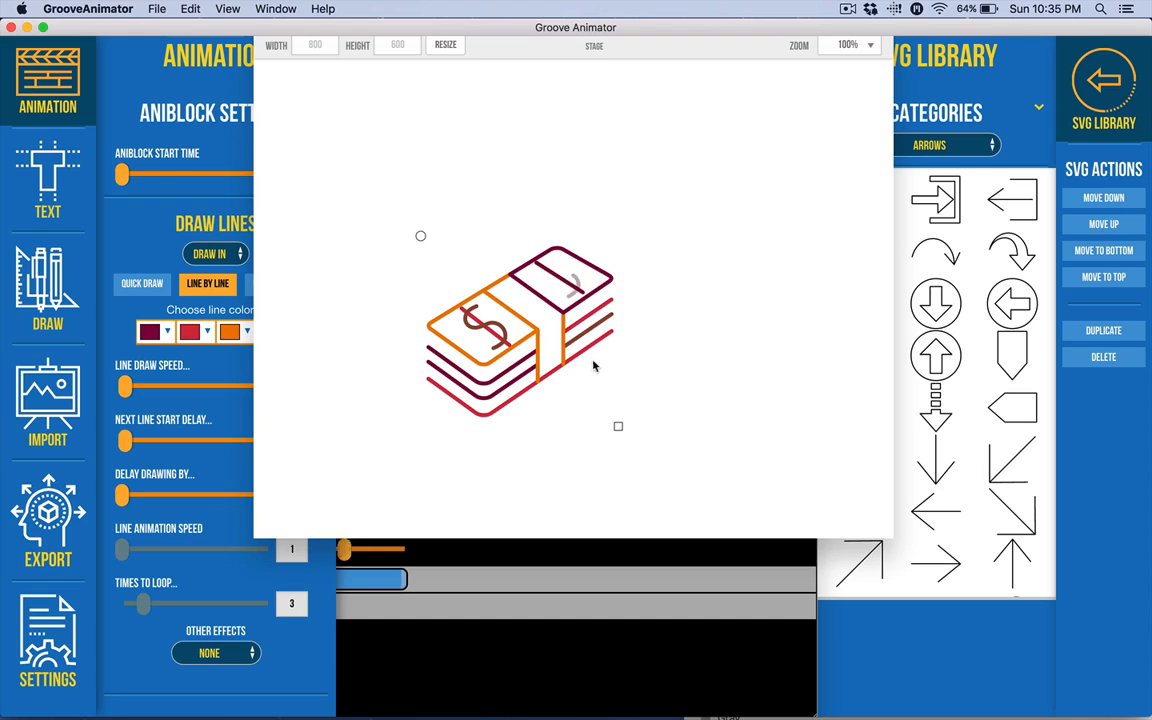
click(138, 213)
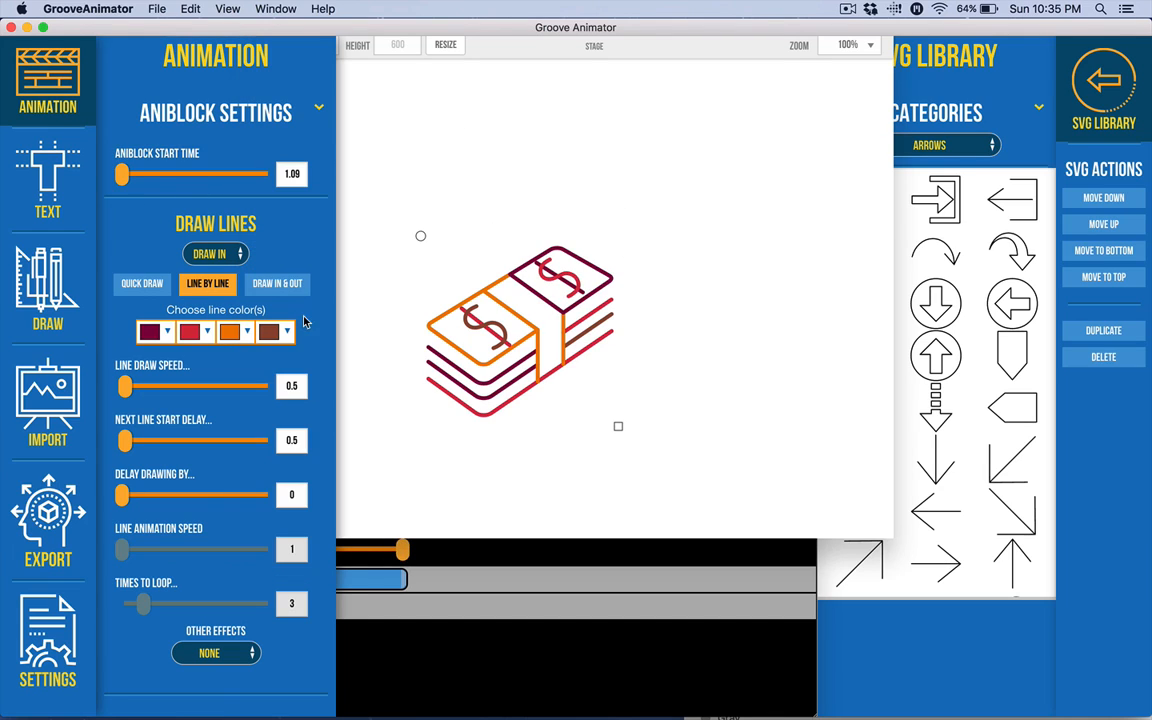
Set the money stack's drawing style to Draw In & Out and scrub the timeline to 4.25 s to preview it
click(277, 284)
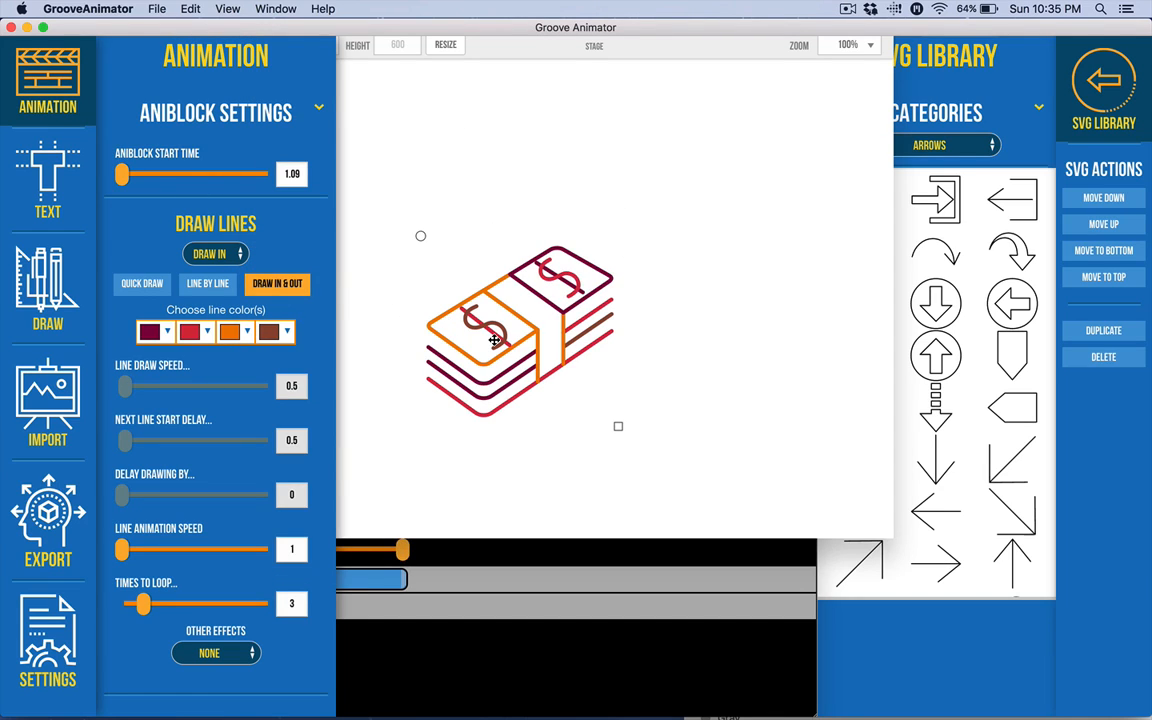
click(277, 284)
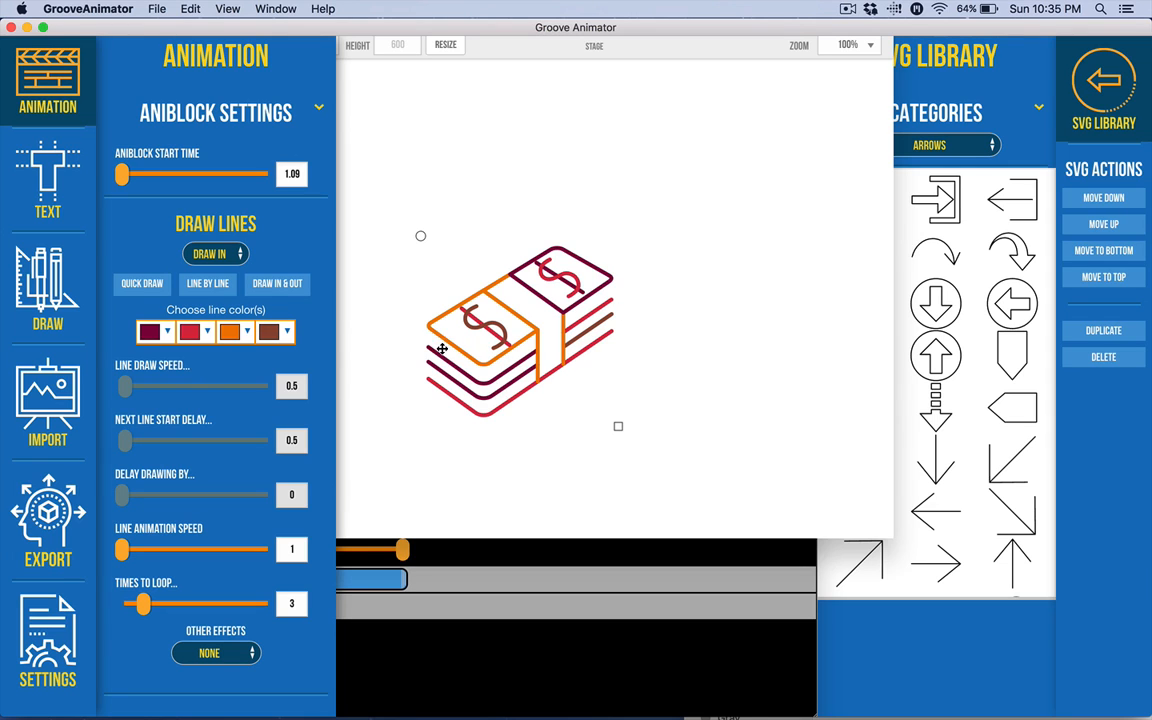
click(278, 288)
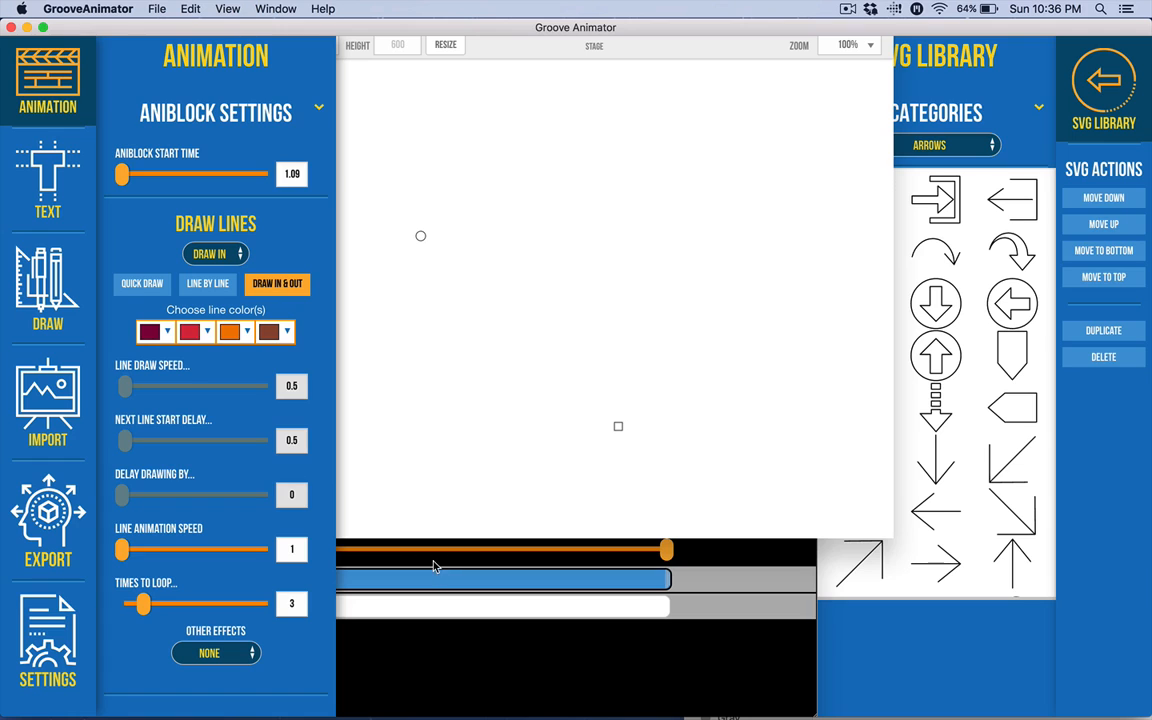
mouse_move(458, 550)
mouse_down()
mouse_move(318, 549)
mouse_move(345, 548)
mouse_up()
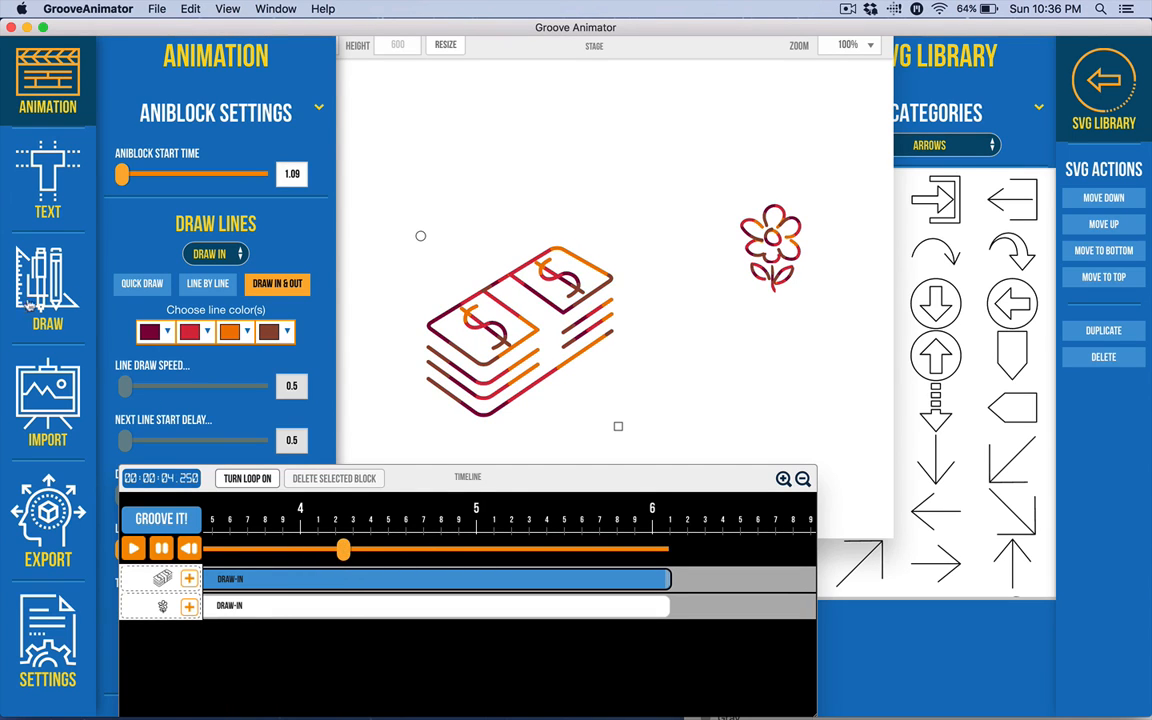
Add the text "Wow!" to the stage in Blogger Sans Bold, red, font size 60
click(47, 175)
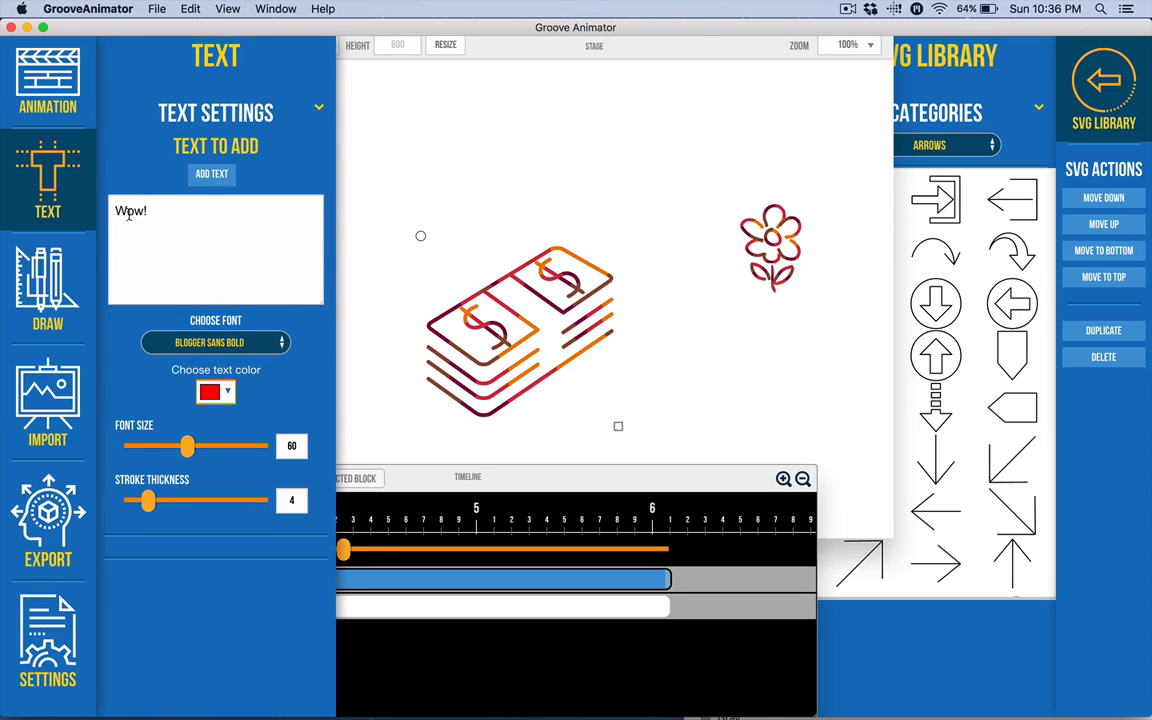
click(191, 344)
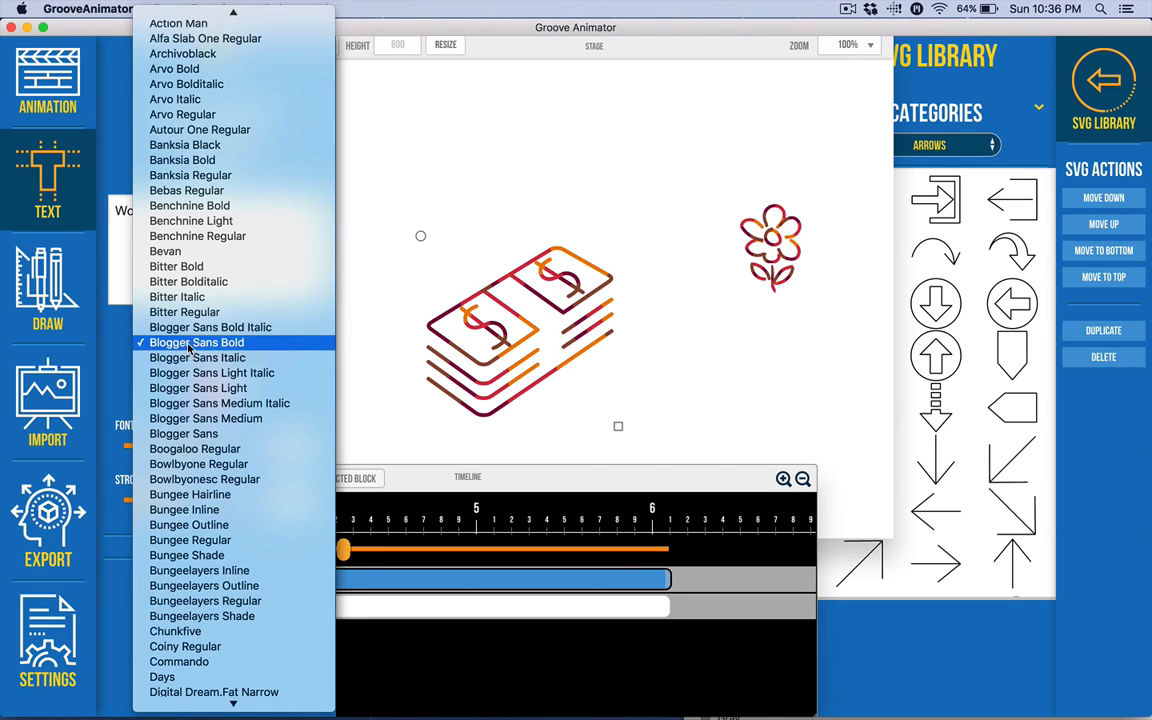
click(175, 336)
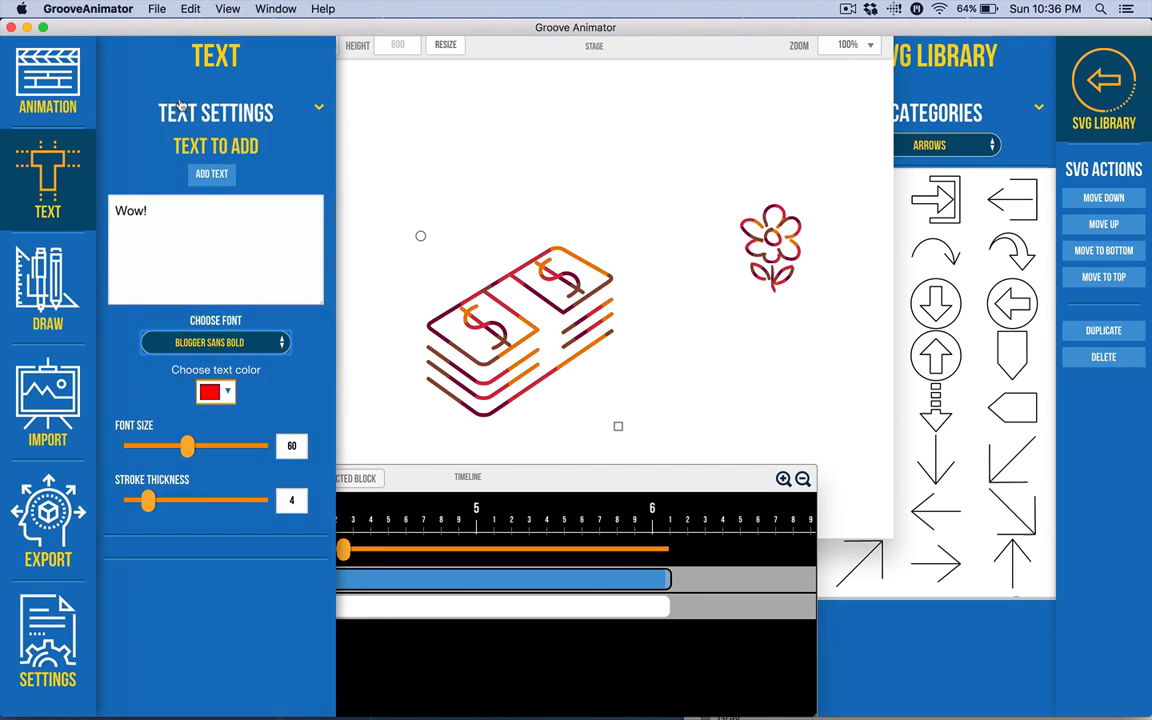
click(212, 175)
Enlarge the "Wow!" text and position it above the money stack
drag(600, 281, 554, 146)
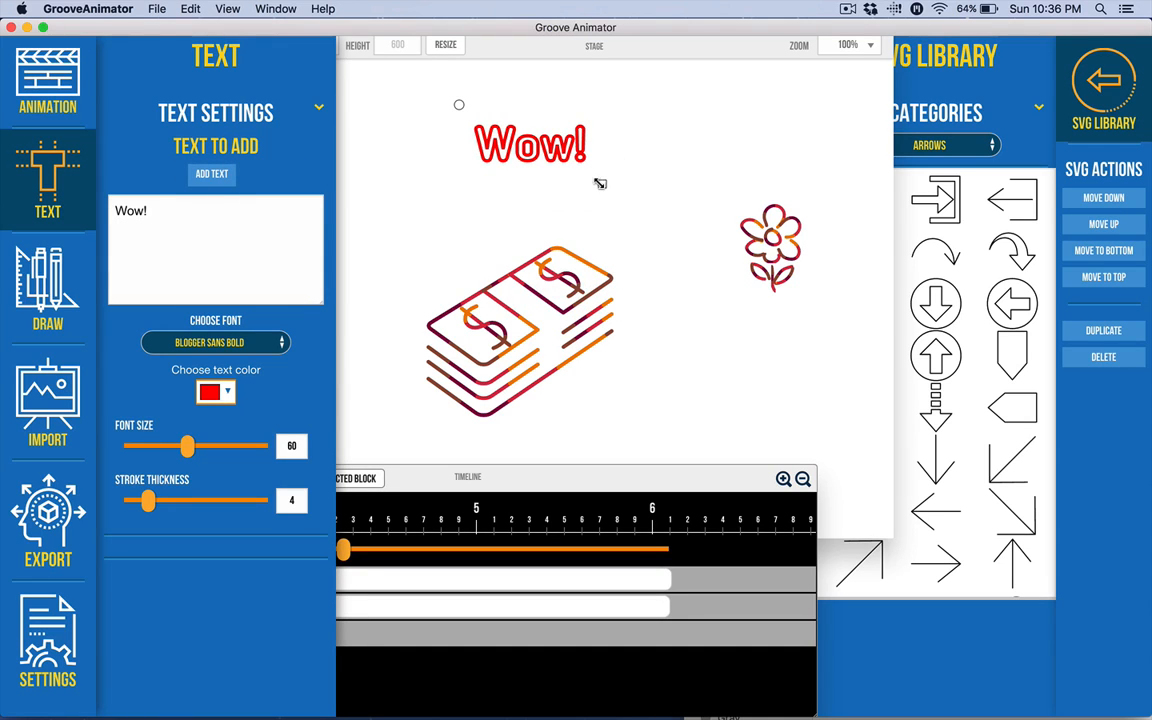
drag(601, 183, 627, 198)
drag(678, 245, 703, 267)
drag(566, 175, 522, 175)
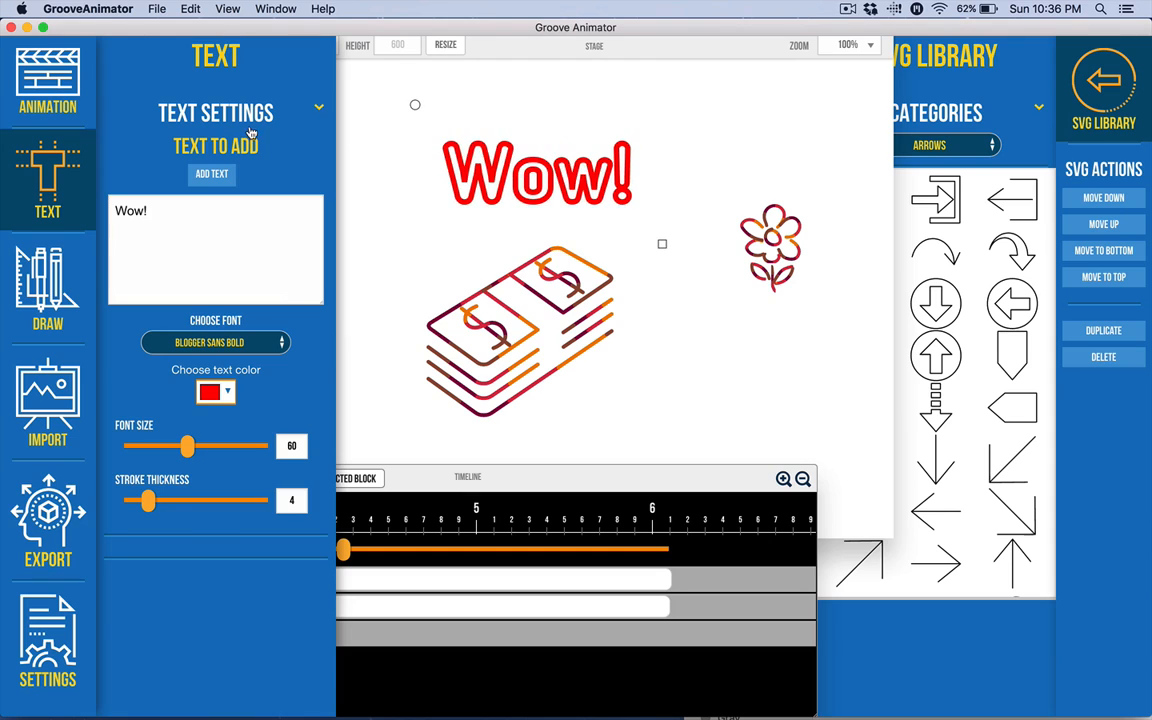
Apply the Draw In & Out animation to the "Wow!" text and scrub the timeline to 3.72 s to preview it
click(47, 78)
click(278, 287)
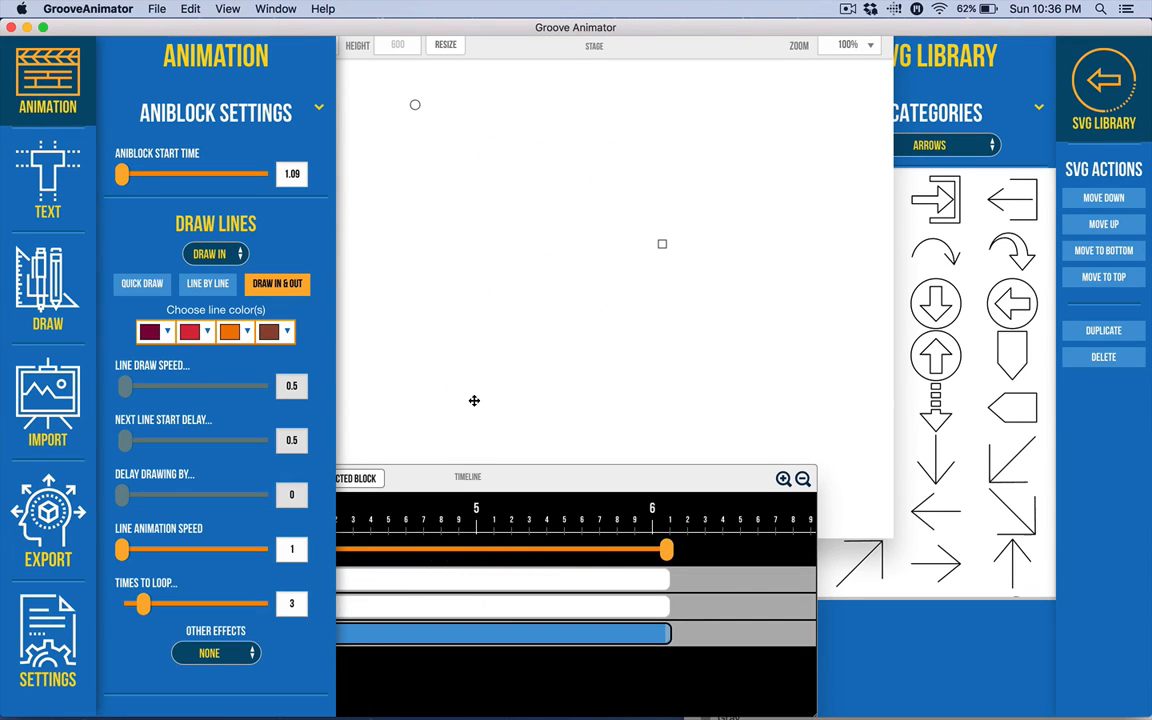
click(425, 545)
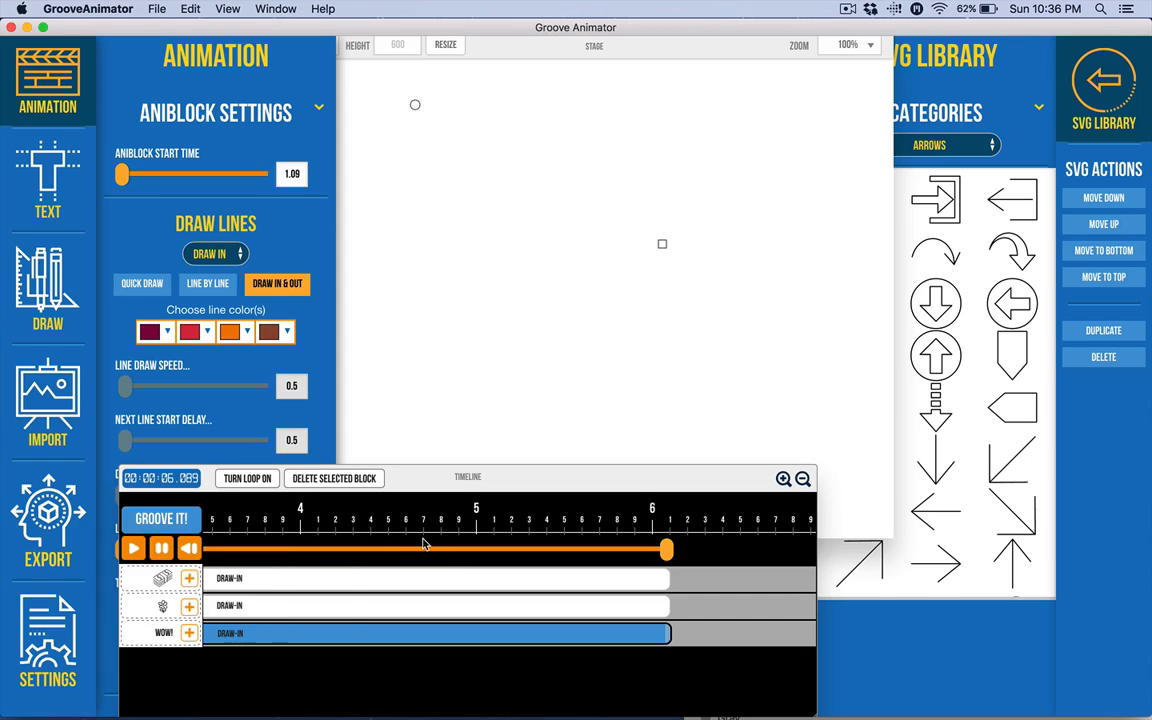
click(249, 548)
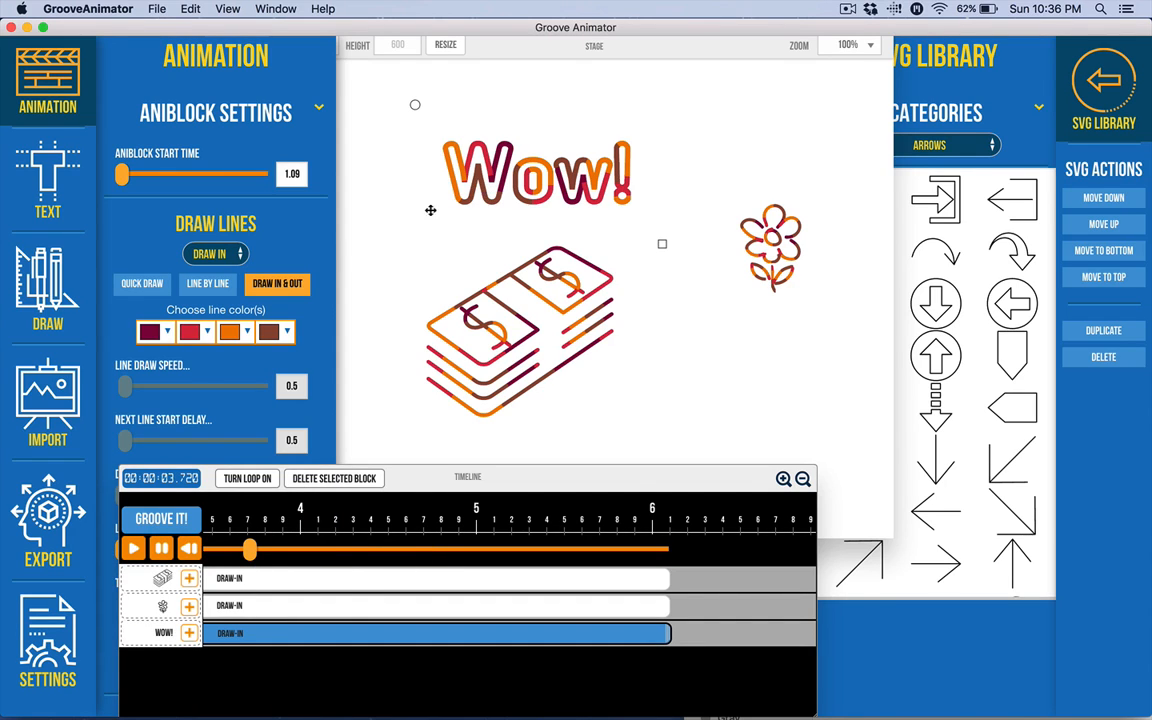
Change the four line colors of the "Wow!" animation to dark teal, turquoise, light blue and blue
click(150, 331)
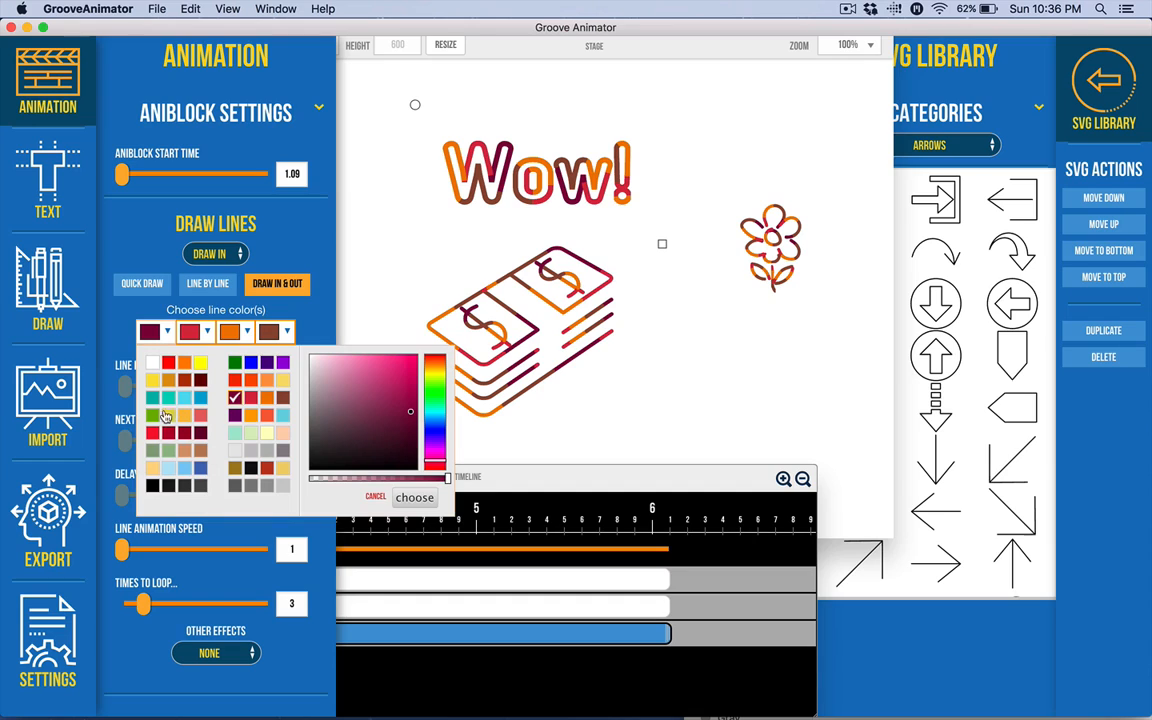
click(157, 405)
click(190, 331)
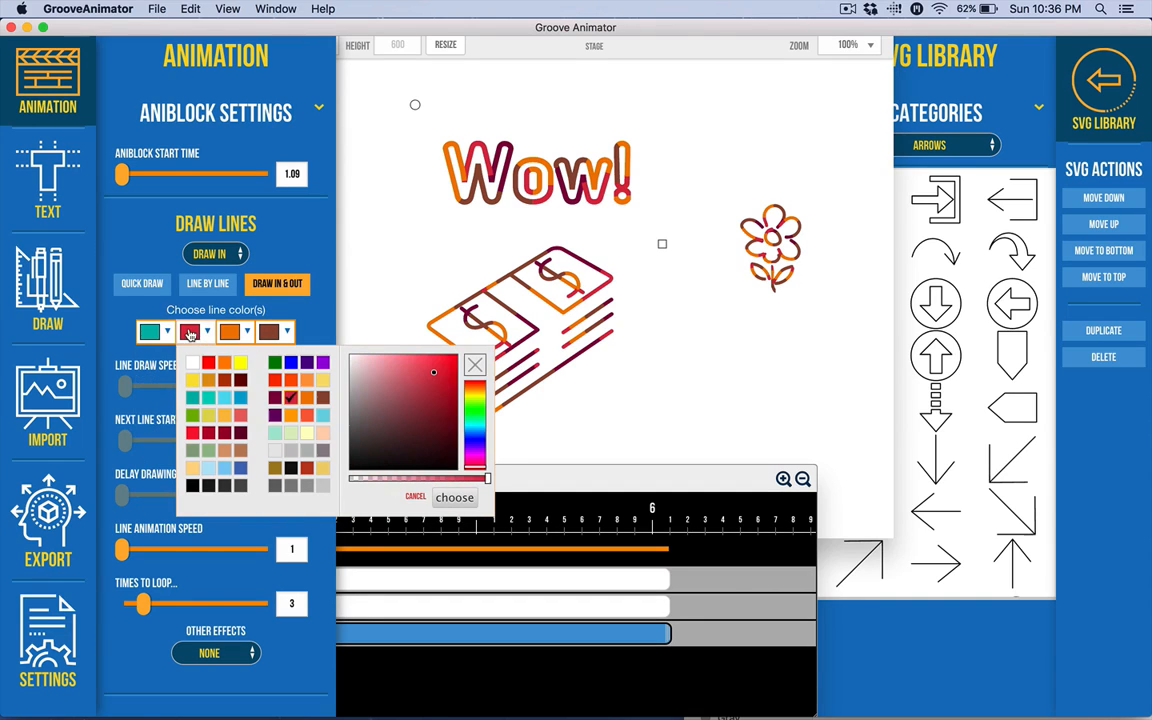
click(205, 403)
click(230, 331)
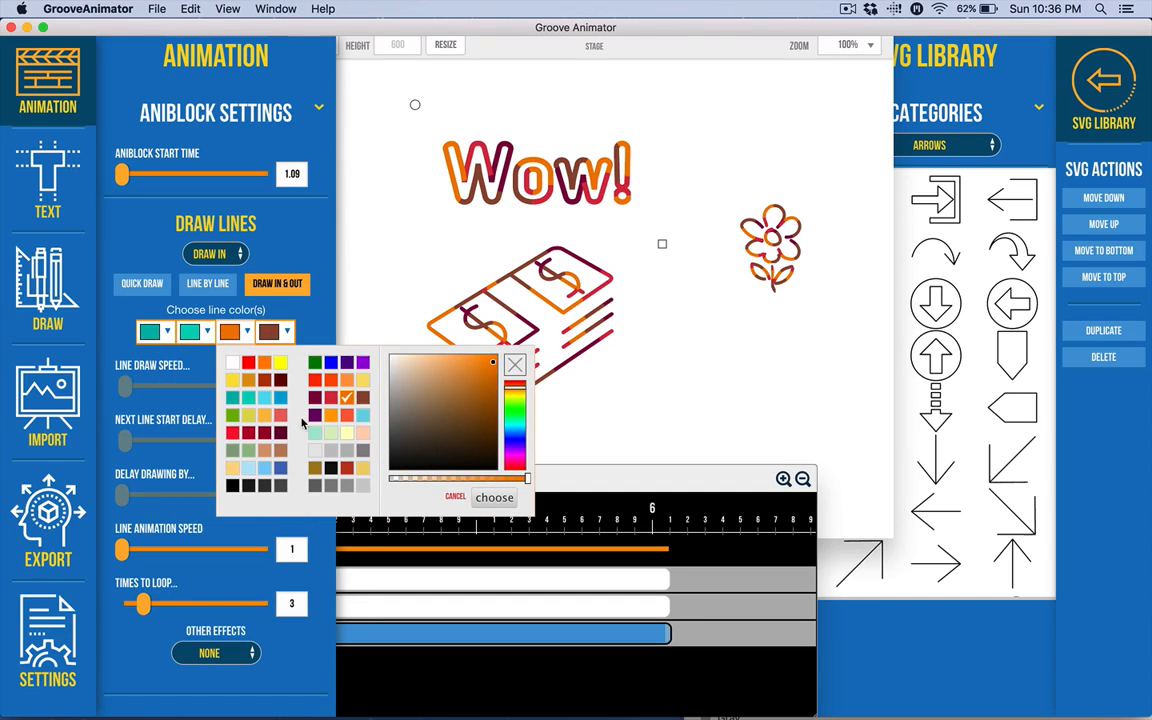
click(268, 403)
click(267, 334)
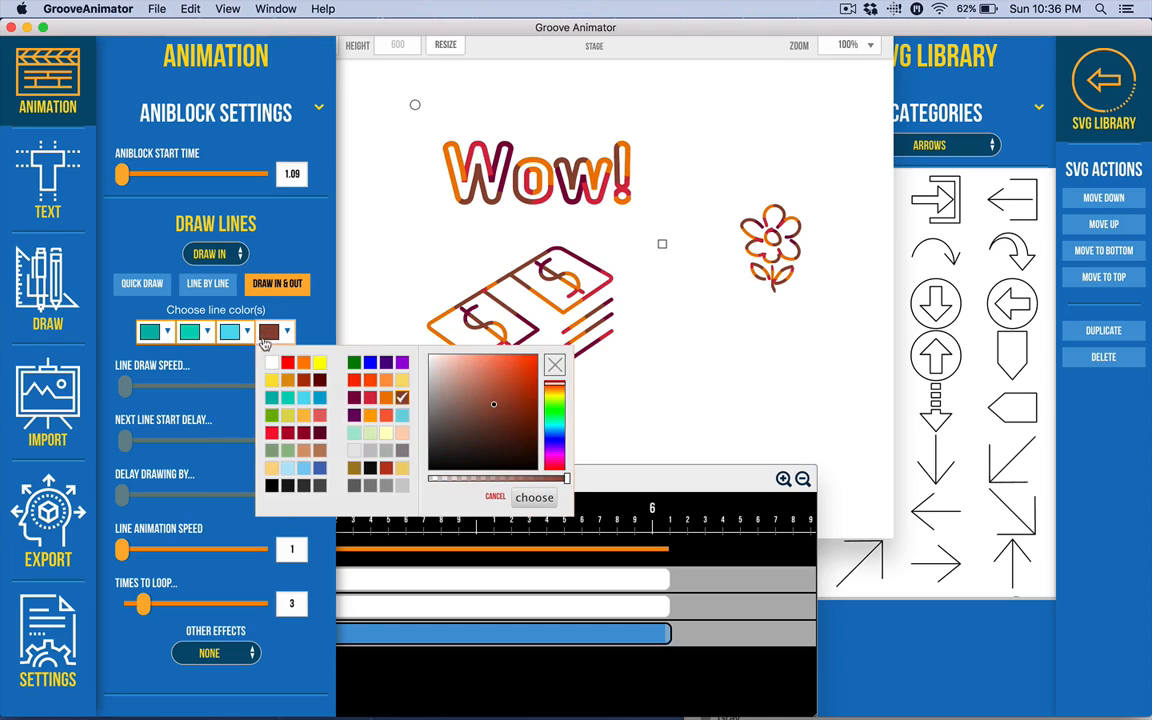
click(320, 398)
click(530, 501)
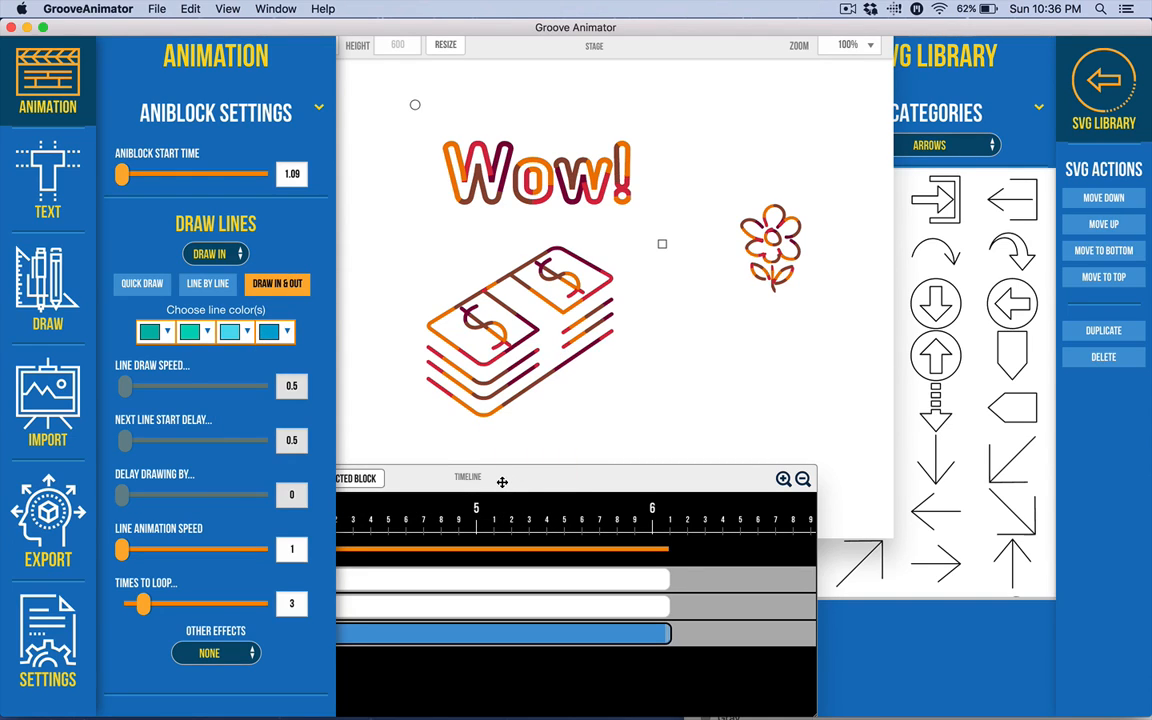
Play back the animation to check the "Wow!" text's line colors, and return to the animation settings
key(super+space)
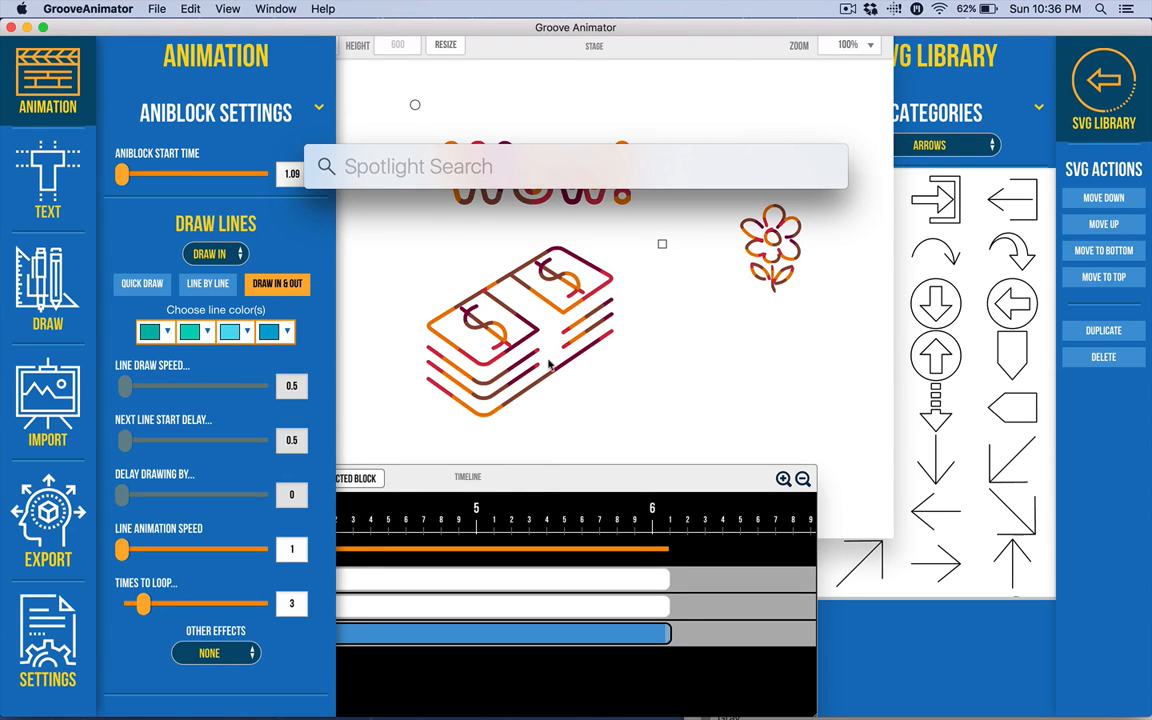
click(437, 257)
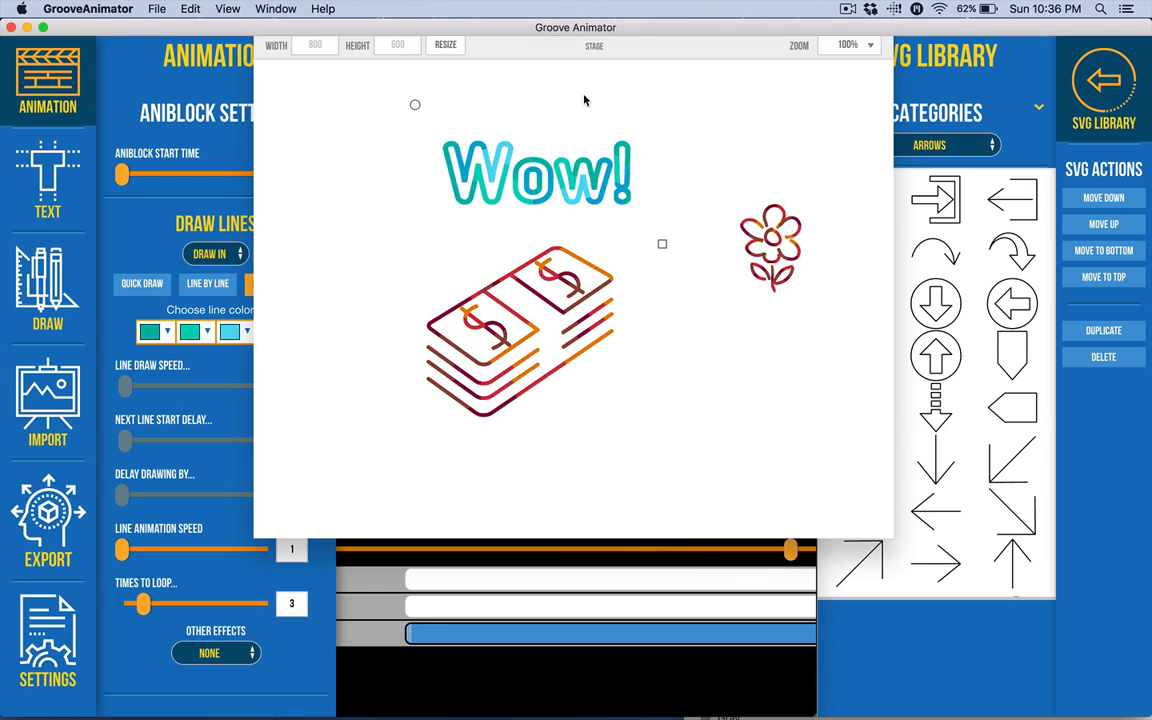
click(192, 220)
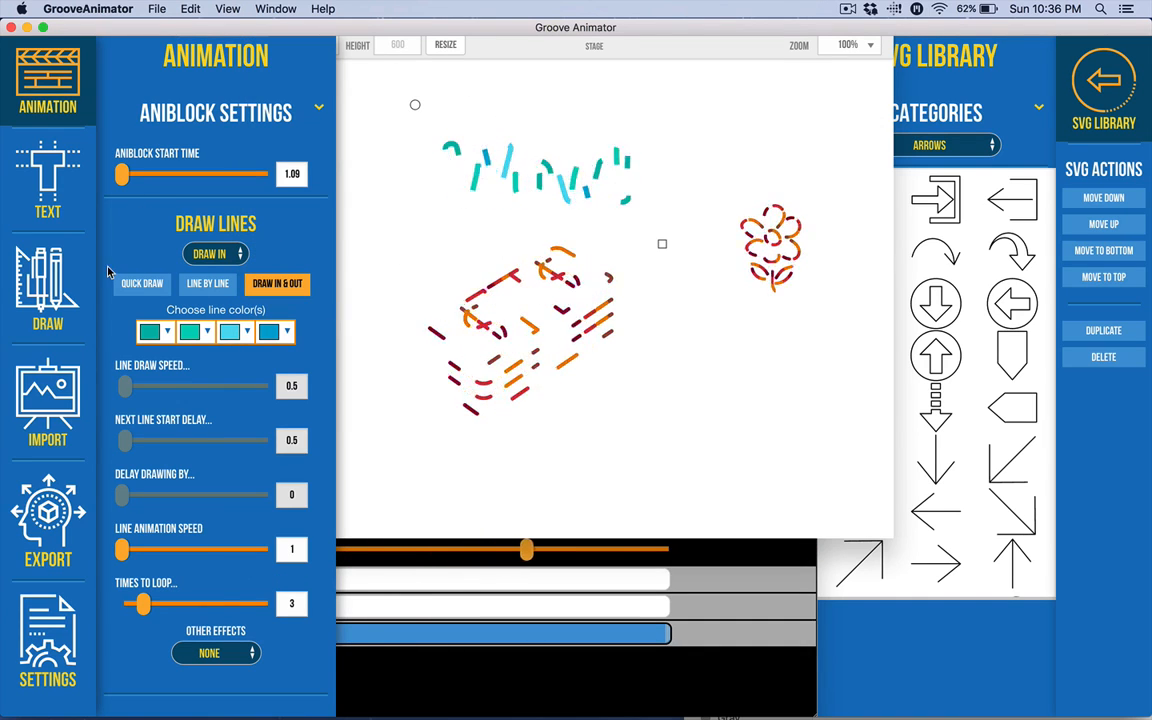
Browse the primitive shapes available for drawing and set the line type for shapes to Solid
click(36, 272)
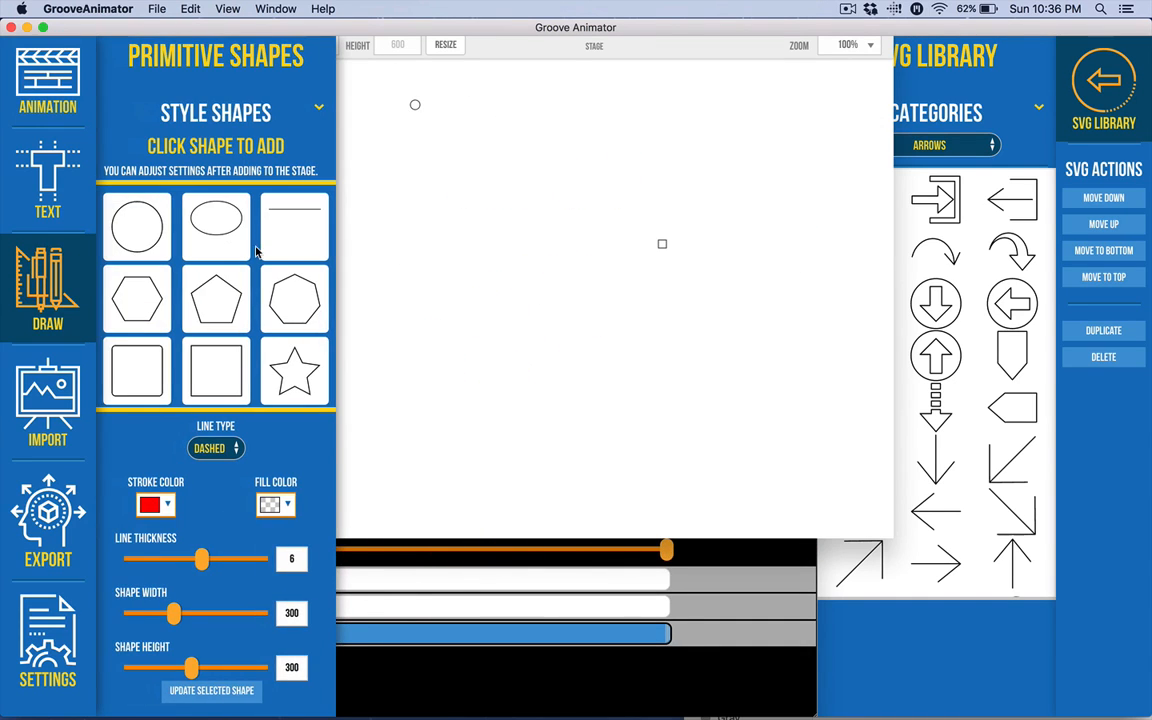
scroll(243, 300, down, 5)
scroll(243, 290, up, 5)
scroll(197, 266, down, 3)
scroll(205, 260, up, 3)
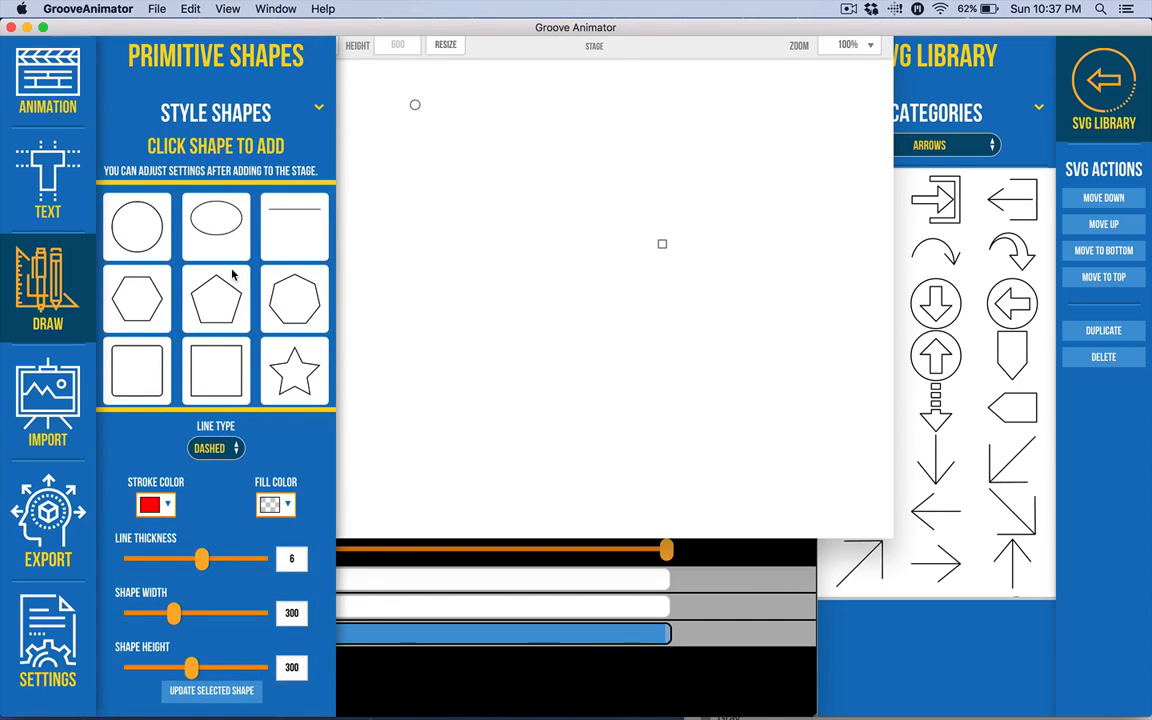
click(212, 449)
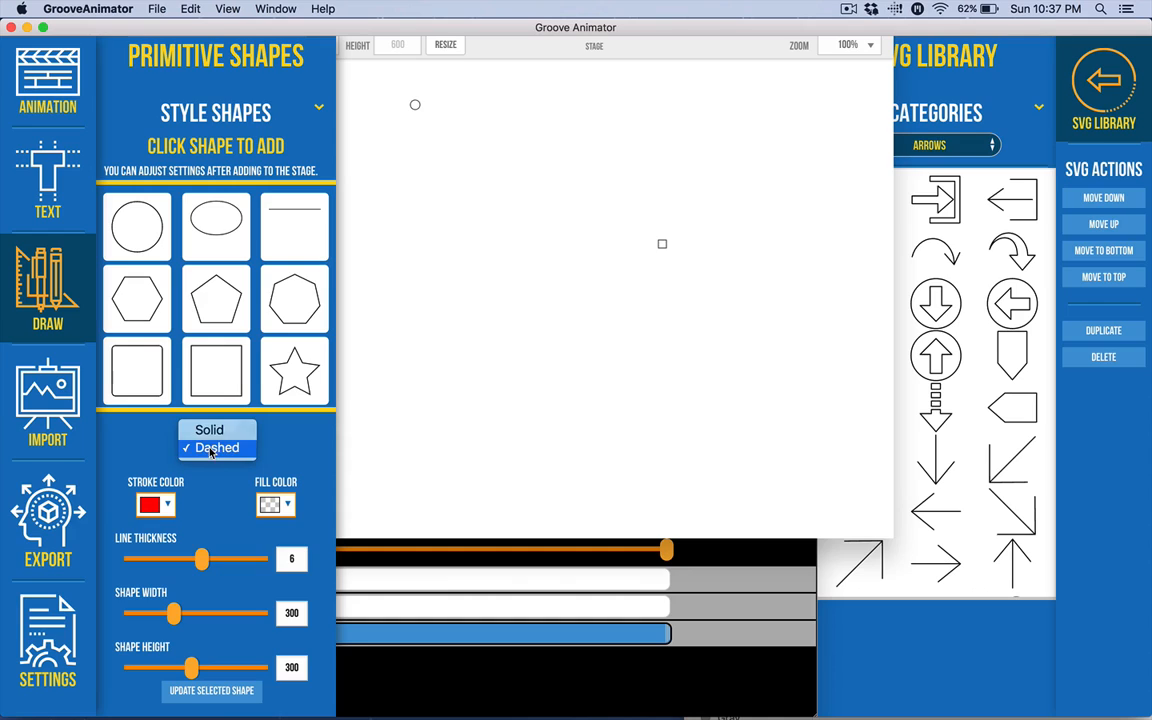
click(211, 449)
click(213, 448)
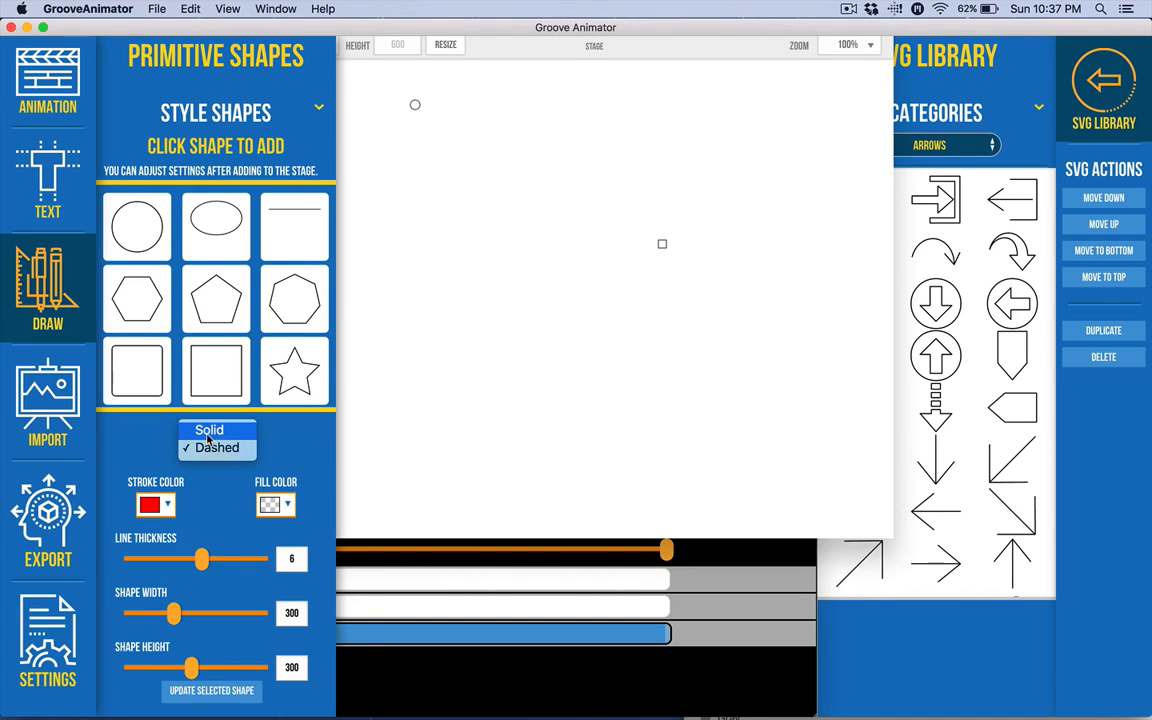
click(208, 432)
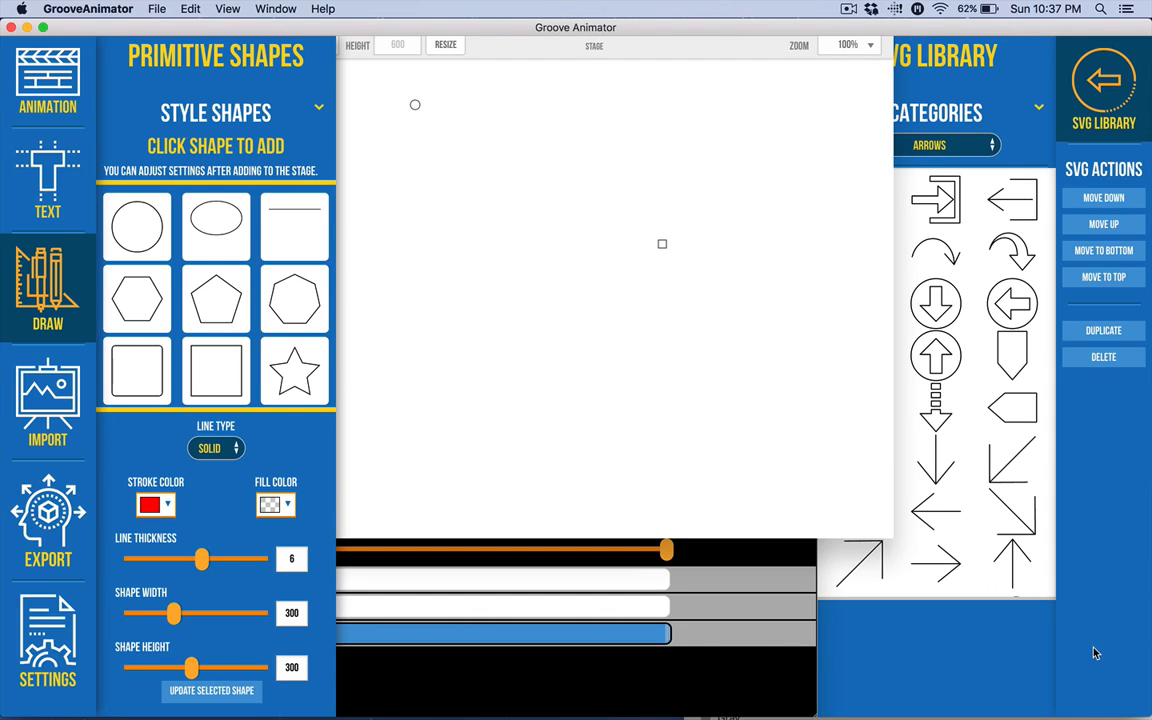
Bring the overlapping SVG library, timeline, stage and shape settings to the front one after another
click(958, 676)
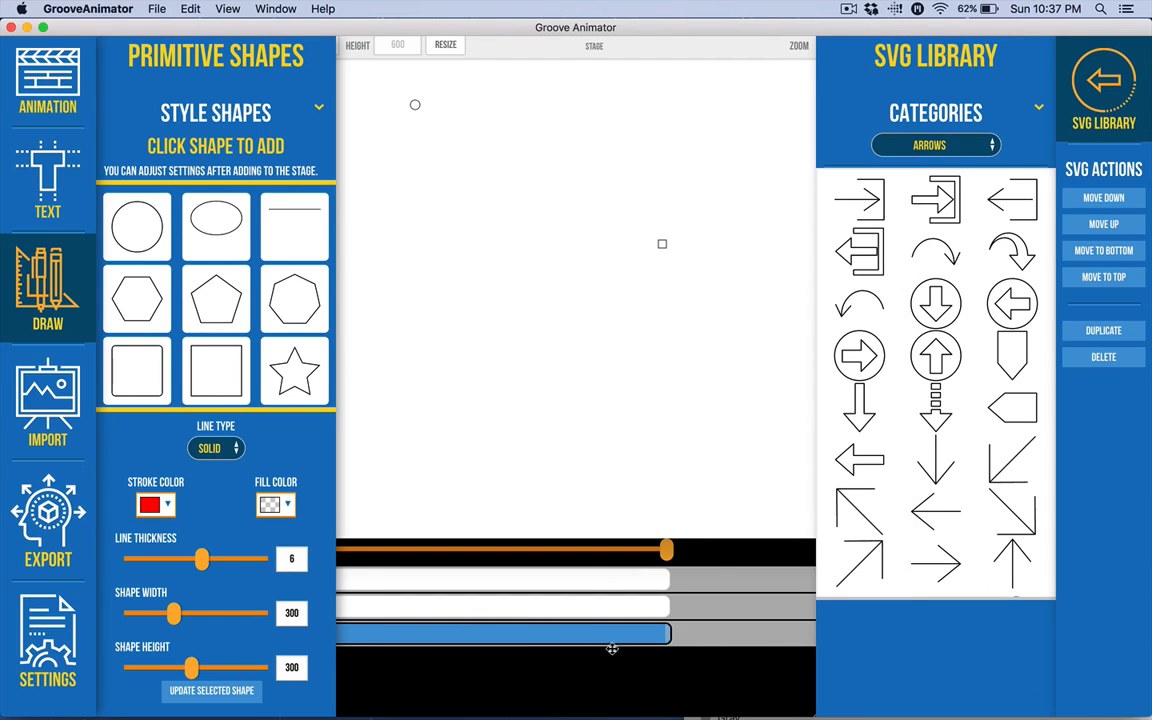
click(637, 680)
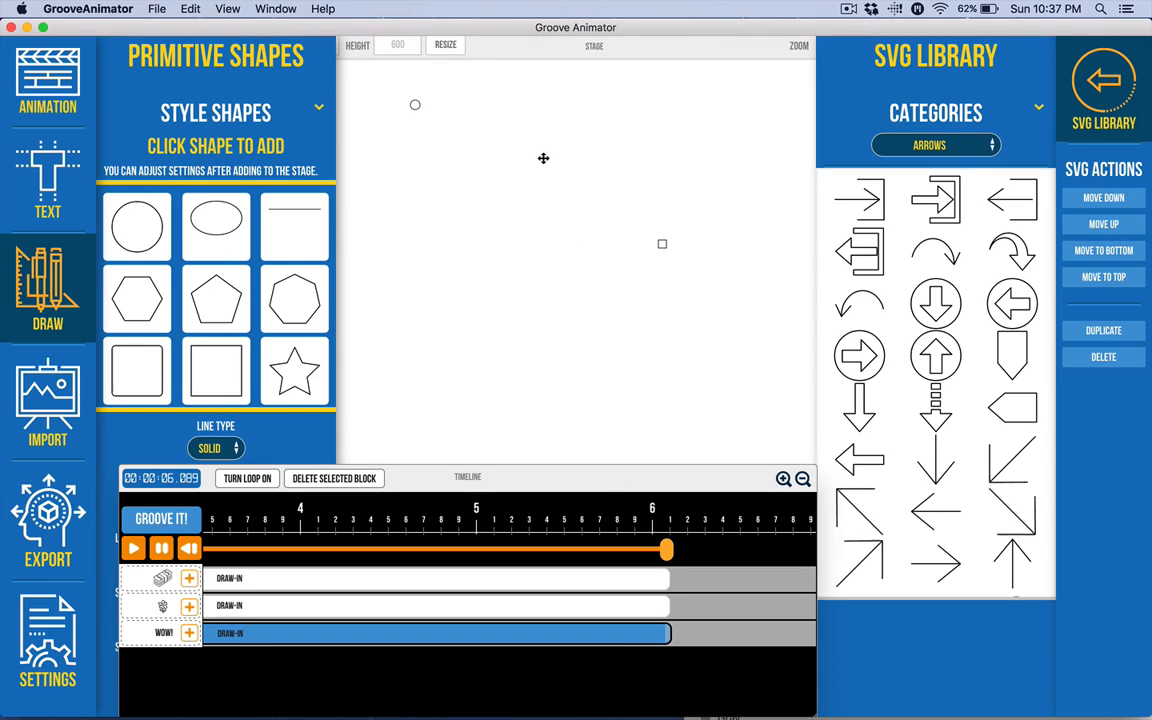
click(495, 92)
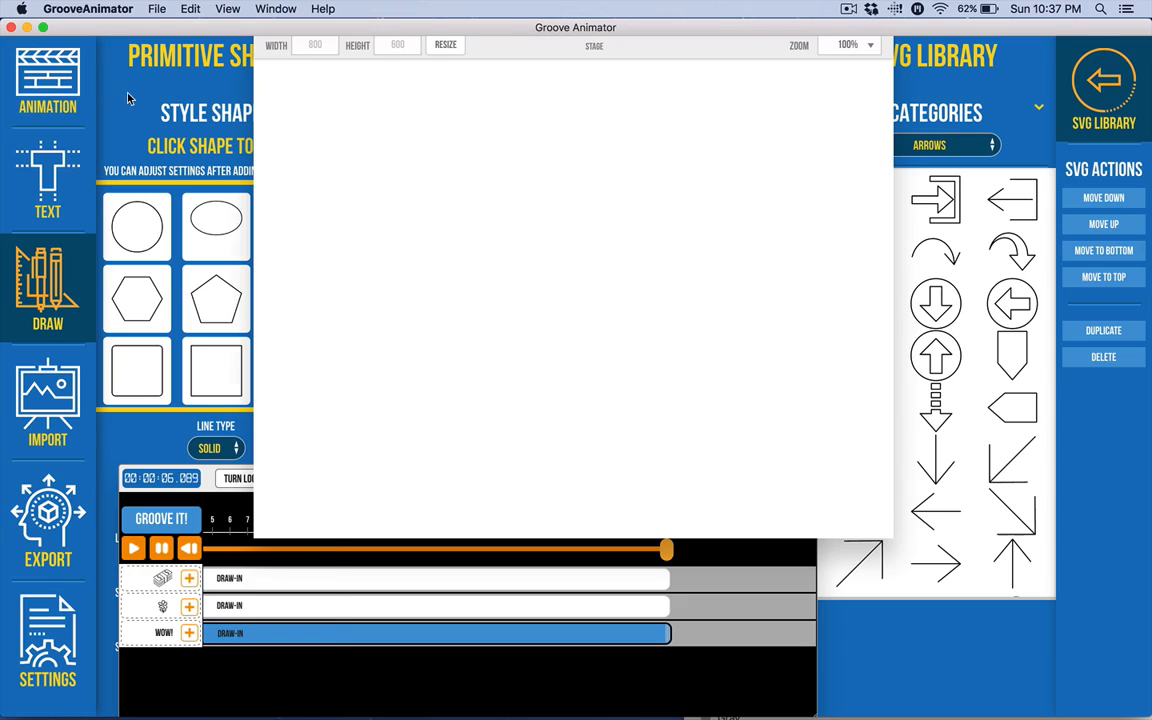
click(60, 96)
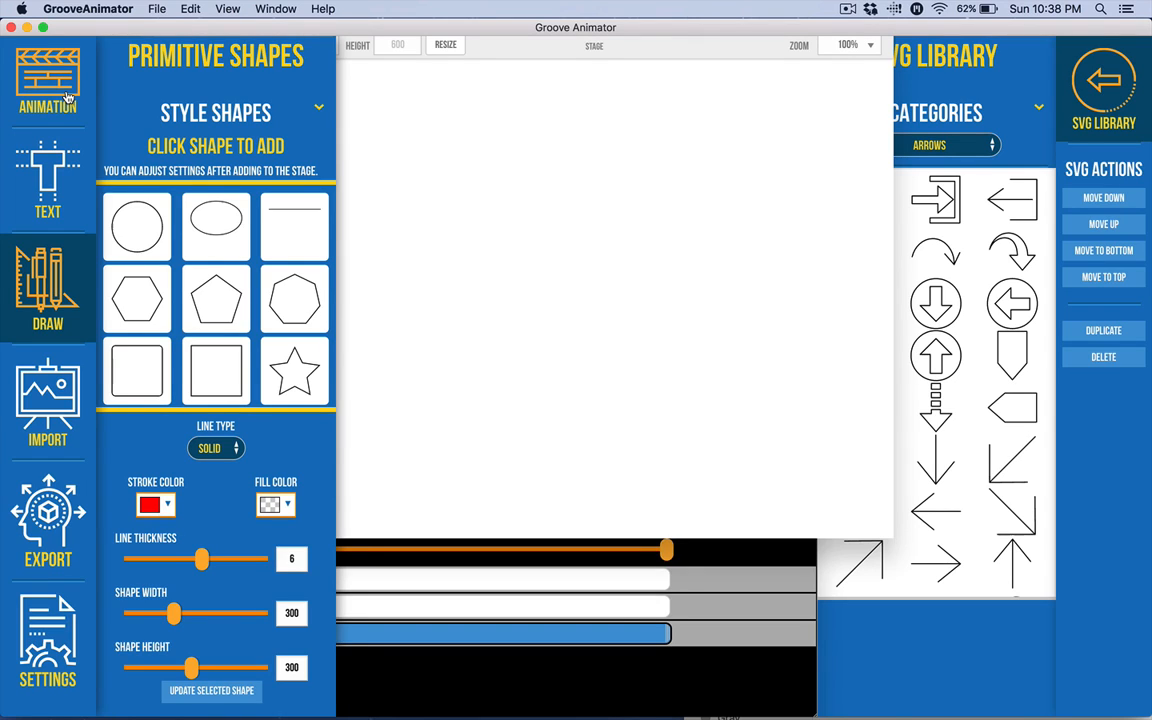
click(515, 45)
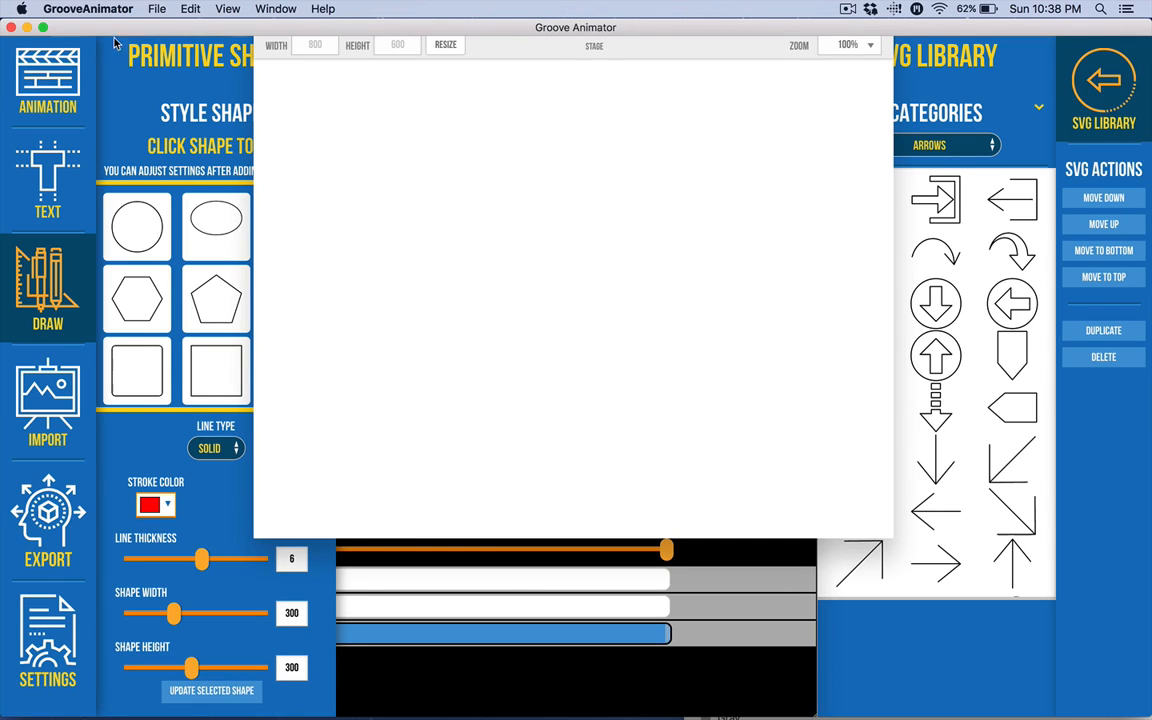
Collapse the settings panel completely and move the stage into the freed space beside the main tool sidebar
click(77, 77)
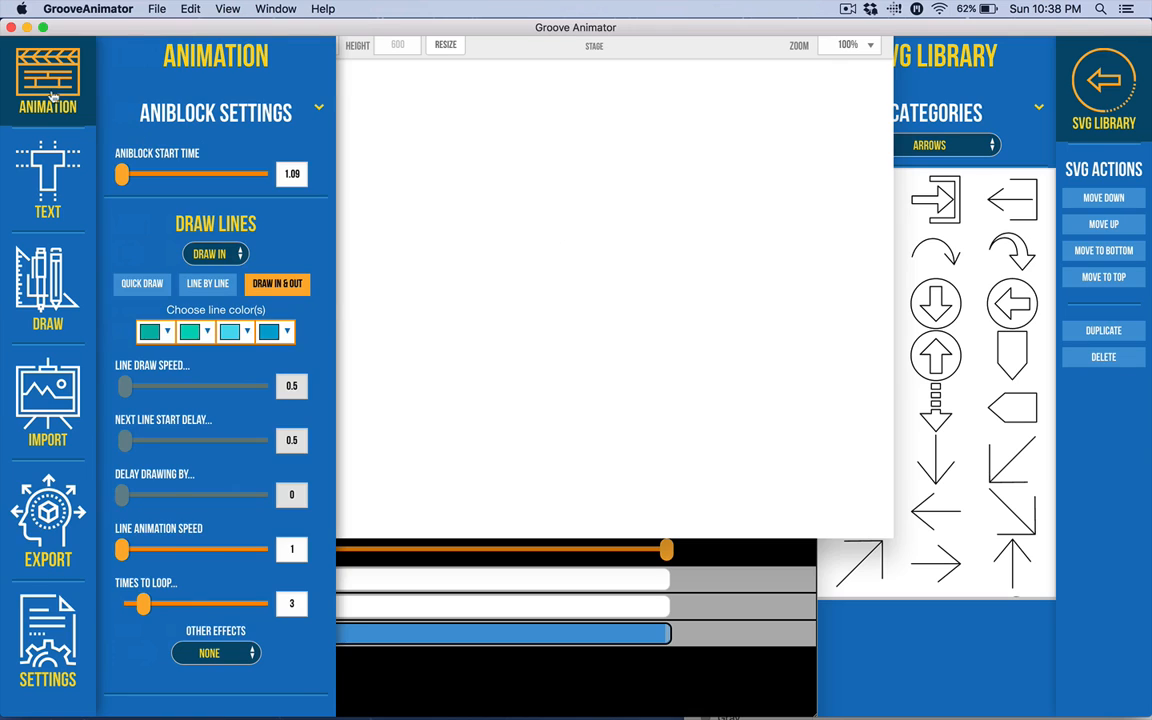
click(48, 87)
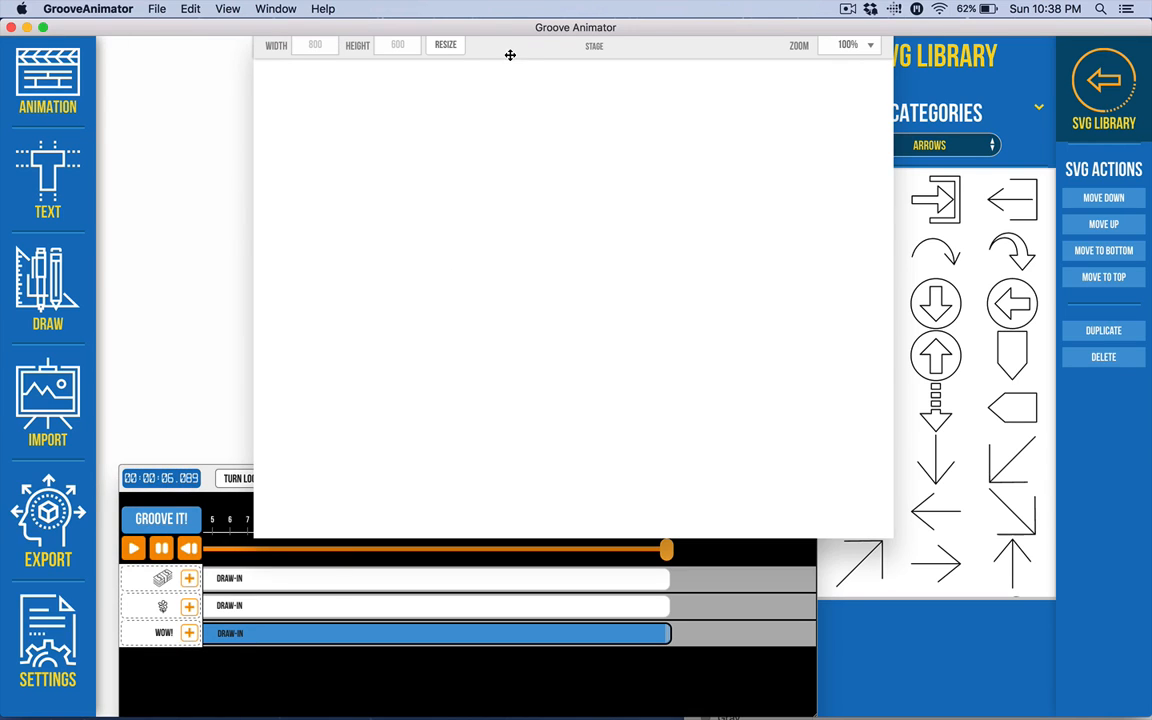
drag(509, 54, 354, 58)
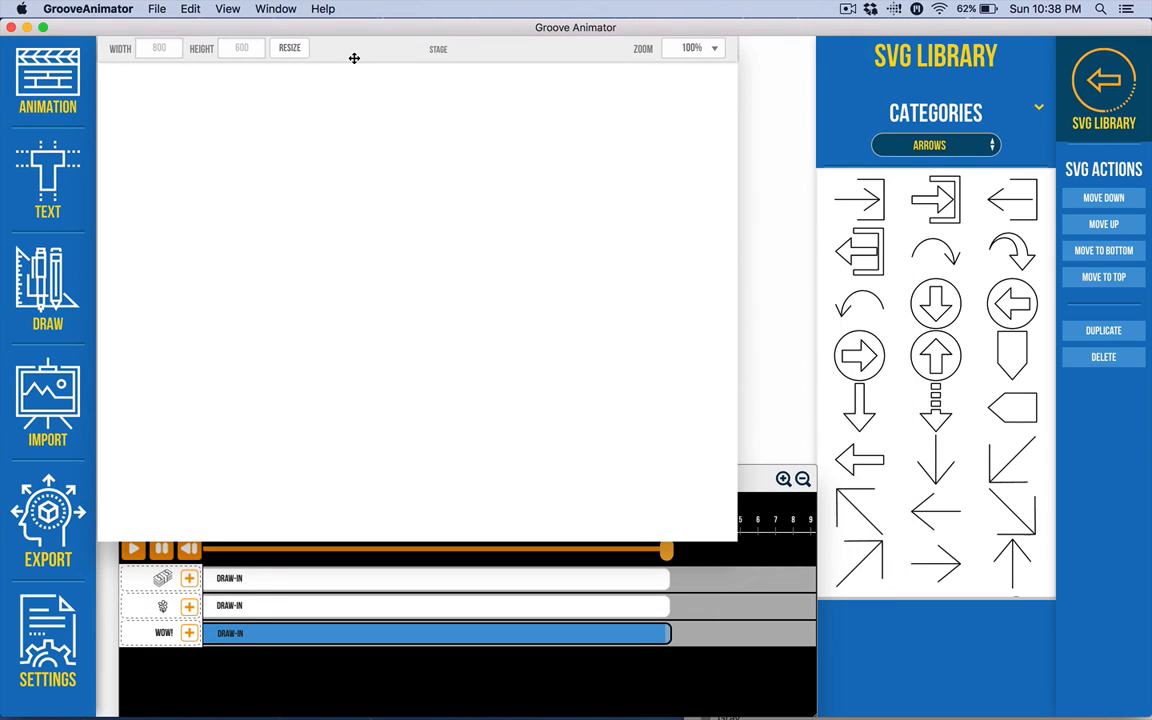
Hide the SVG library and leave the timeline in front of the stage
click(753, 481)
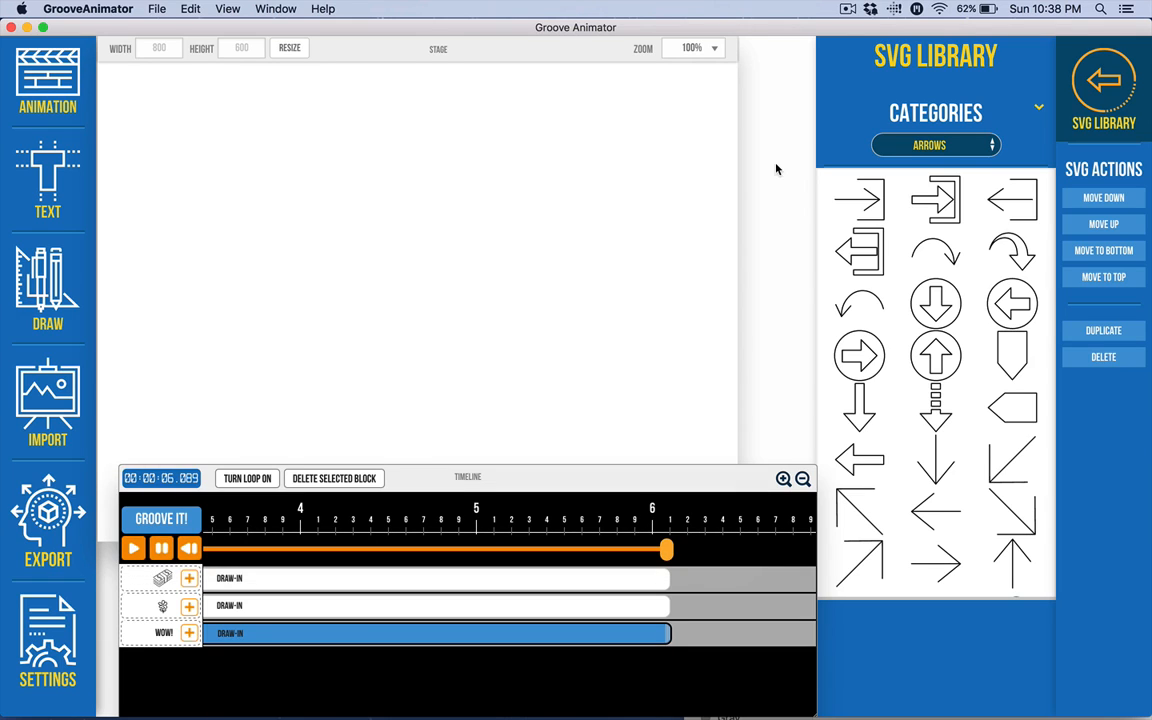
click(1110, 85)
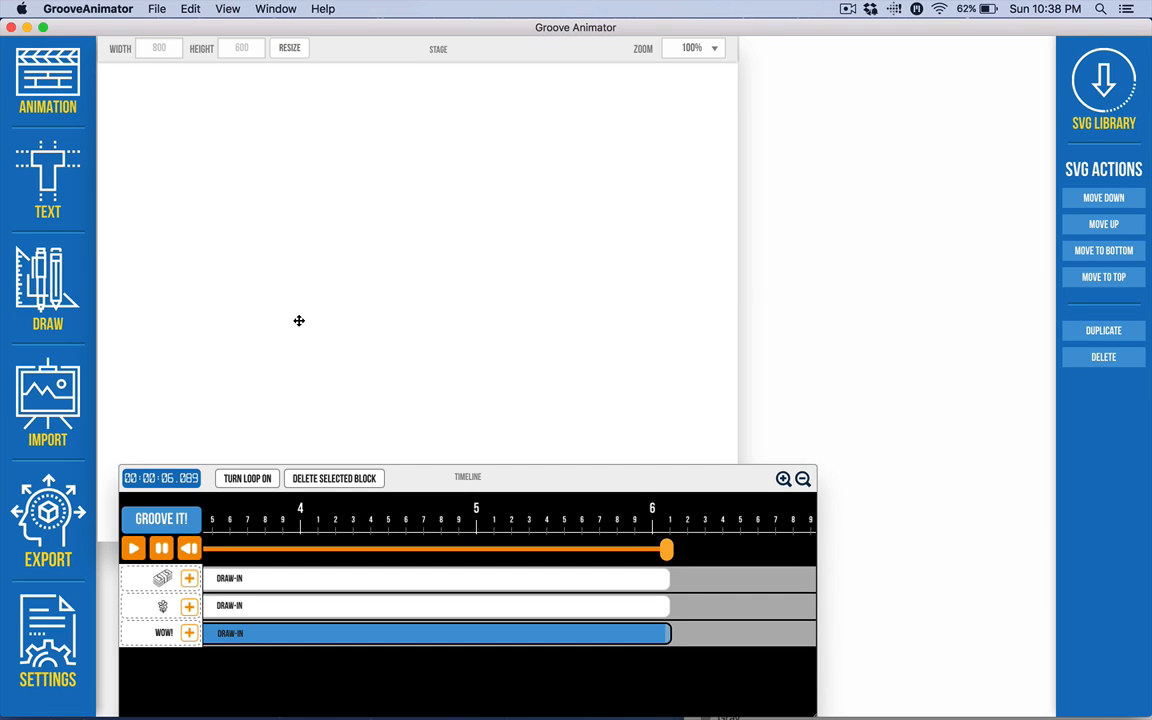
click(371, 53)
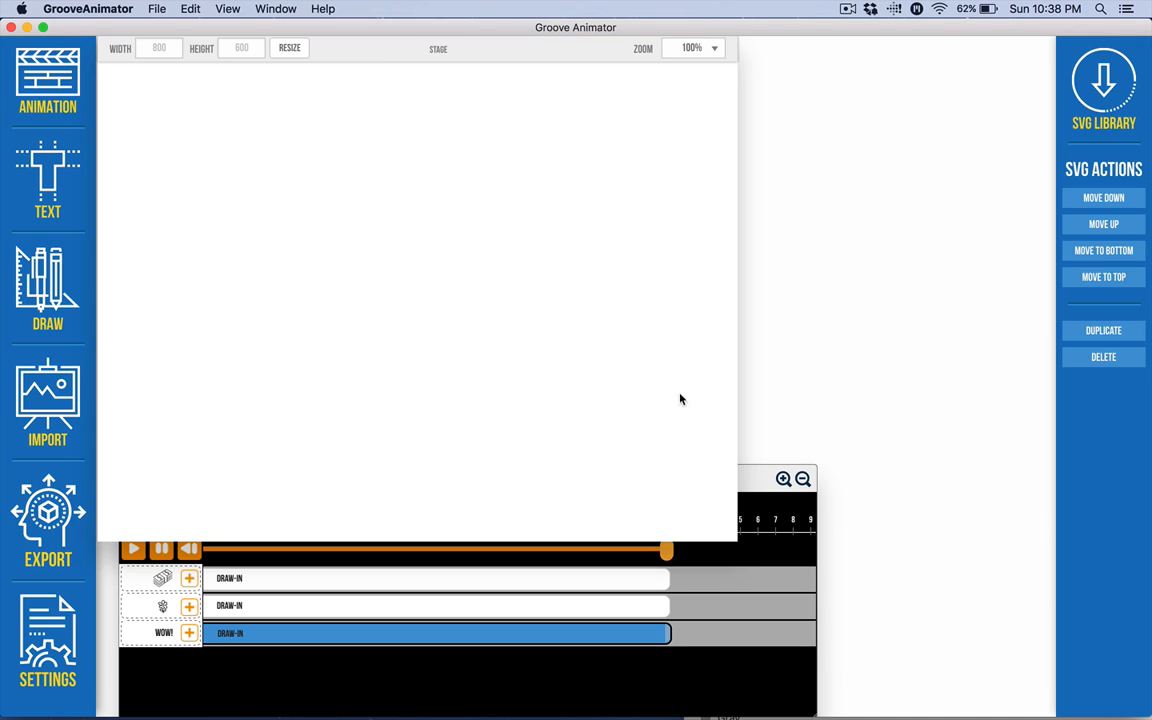
click(752, 477)
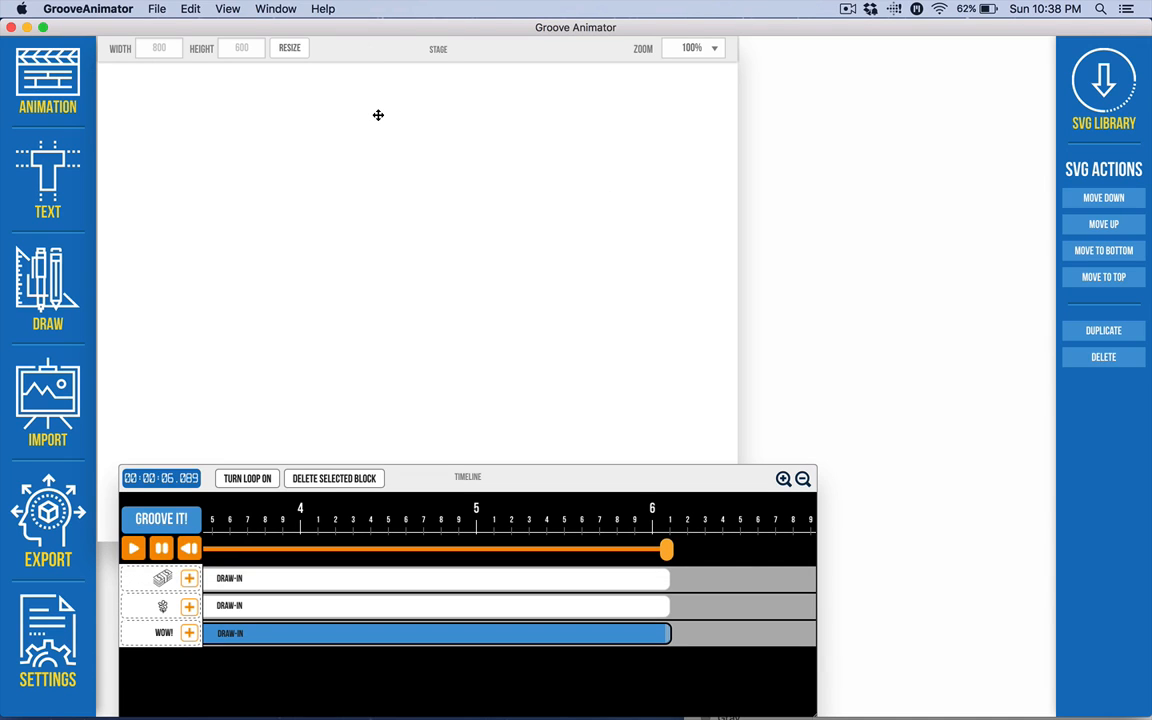